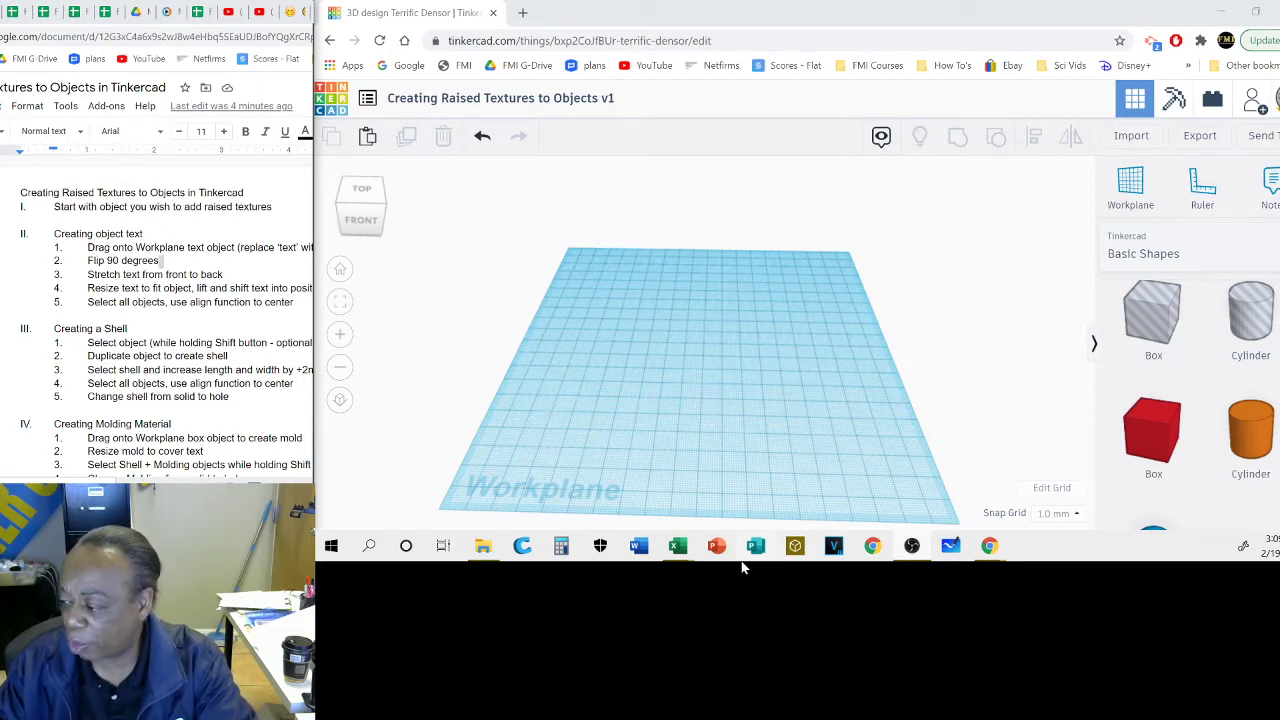
# Step: Place a cylinder on the workplane and size it to 91 by 54 mm and 73 mm tall
pyautogui.click(1235, 455)
pyautogui.moveTo(1235, 455); pyautogui.dragTo(792, 400)
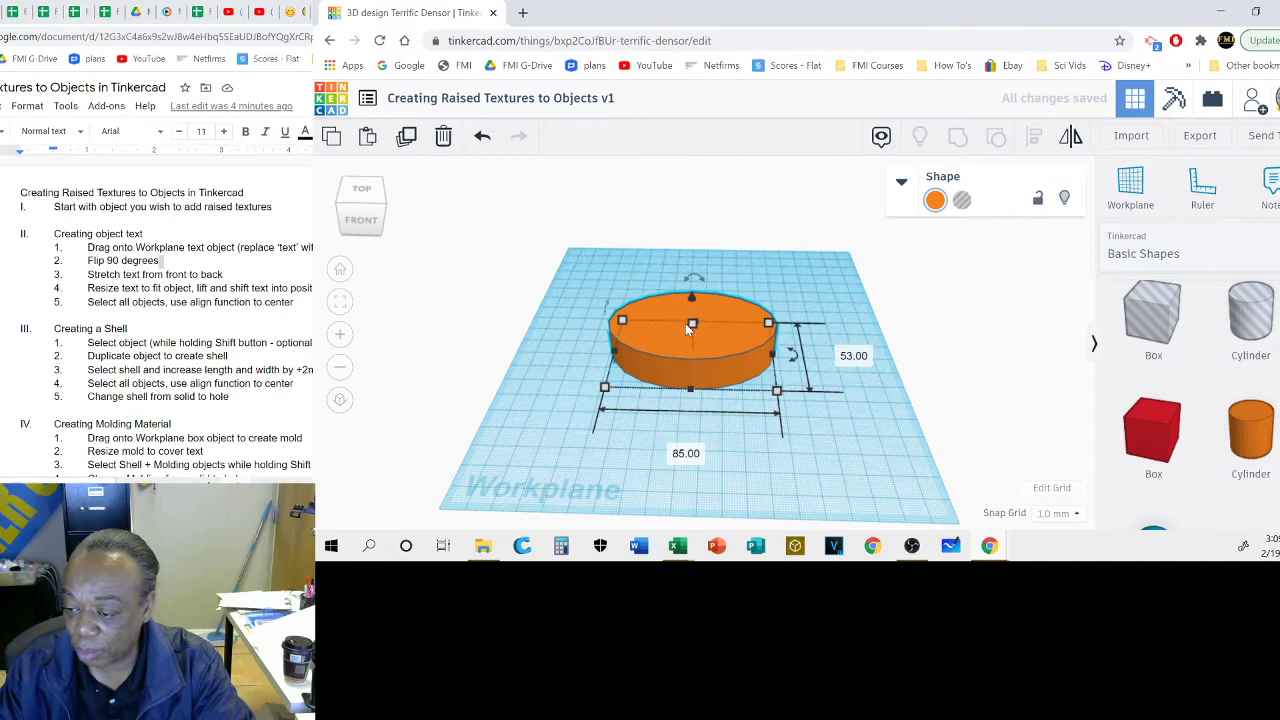
pyautogui.moveTo(692, 328); pyautogui.dragTo(695, 230)
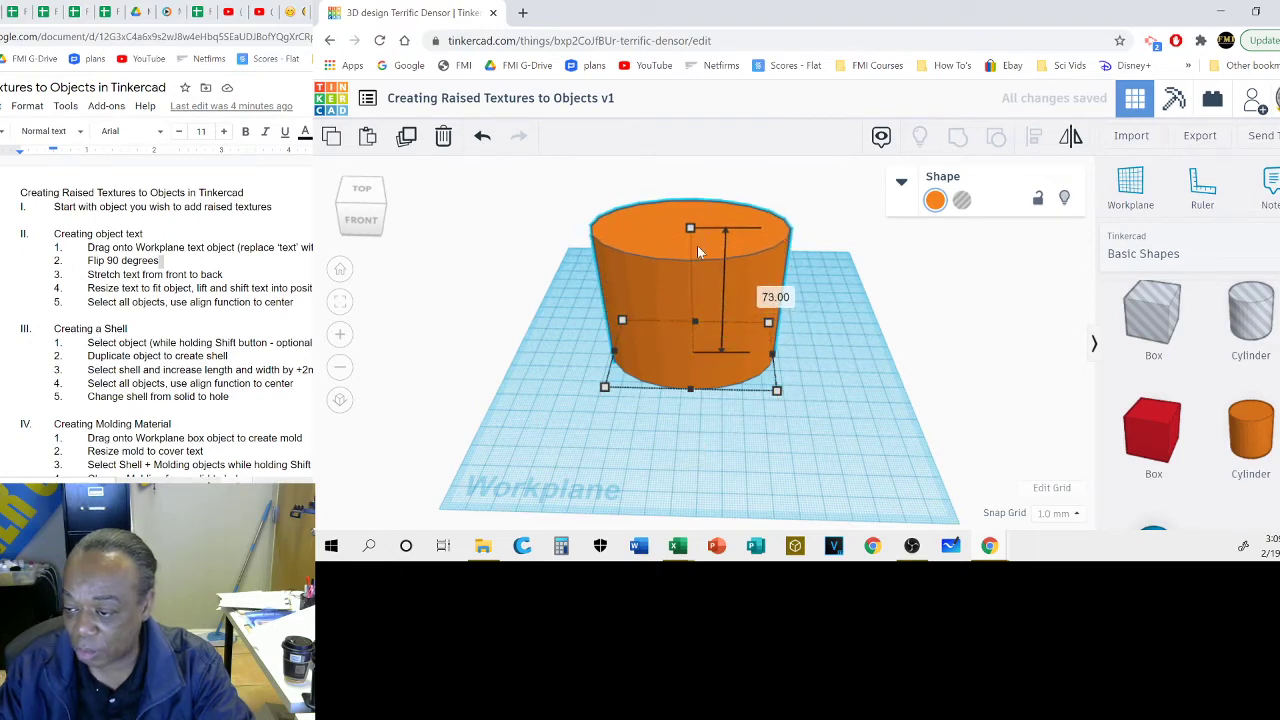
pyautogui.moveTo(779, 395); pyautogui.dragTo(771, 402)
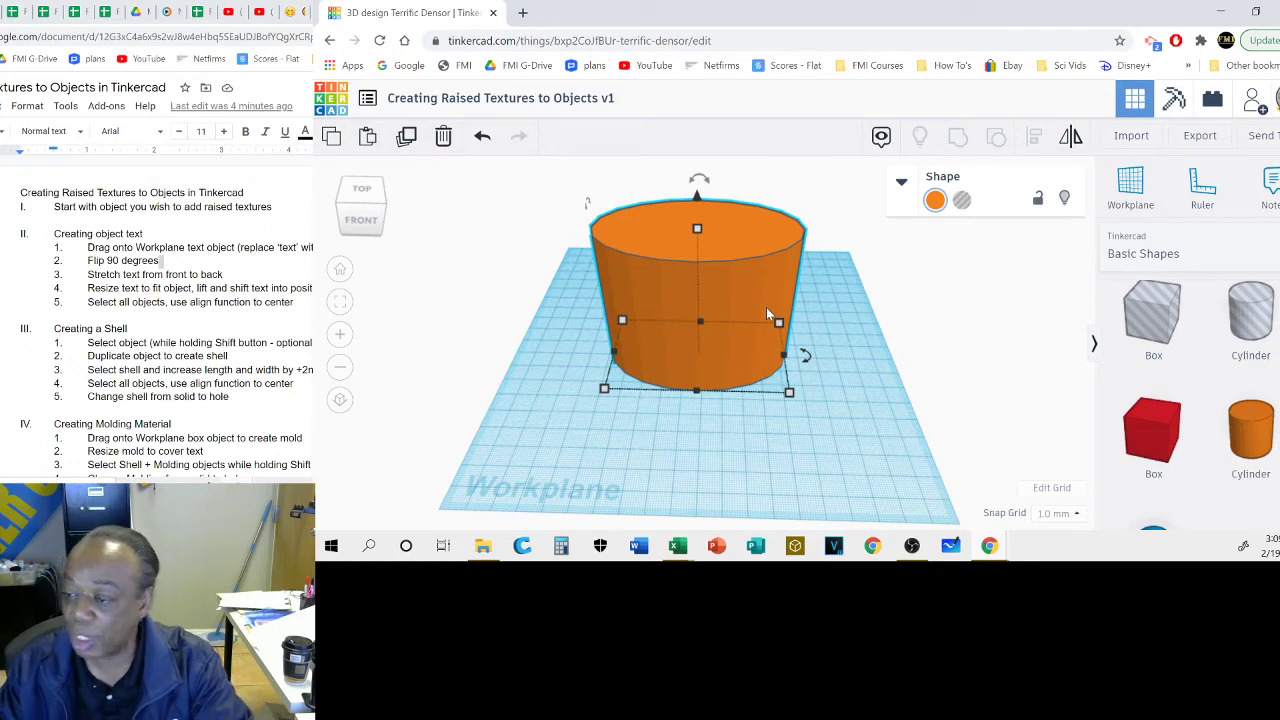
pyautogui.click(724, 412)
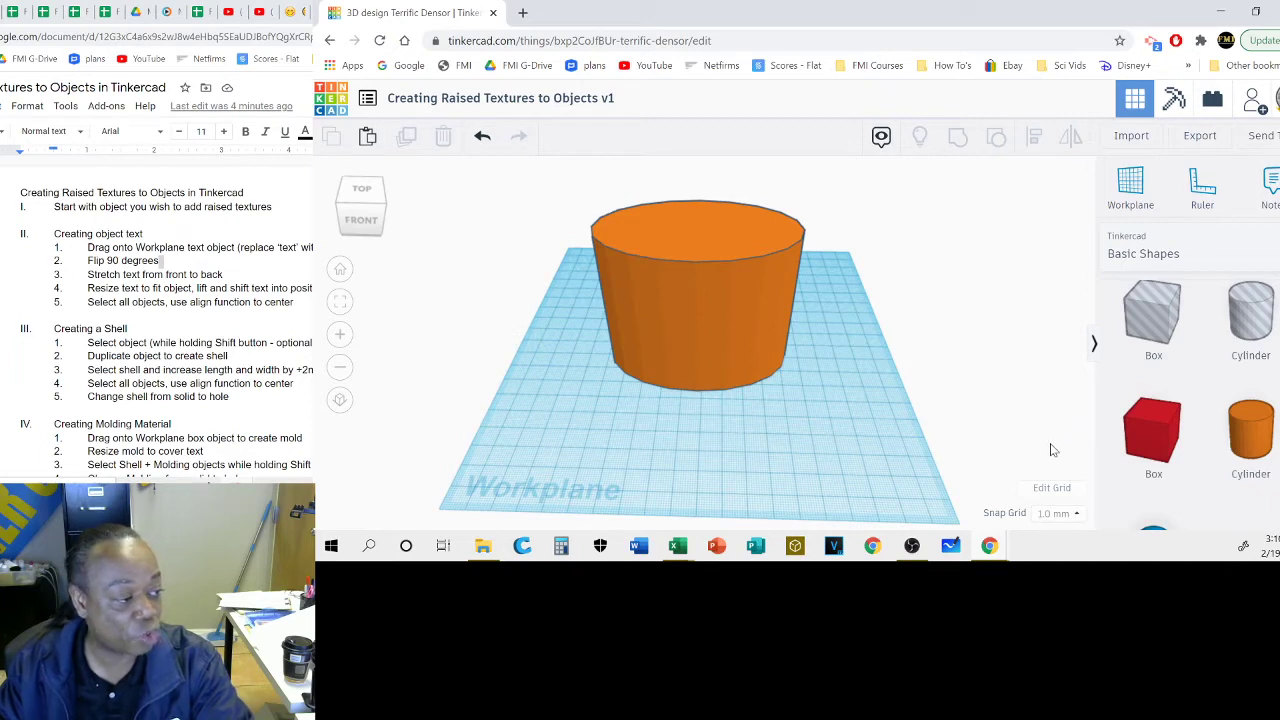
# Step: Drop a red Text shape onto the workplane in front of the cylinder
pyautogui.scroll(-2, 1120, 455)
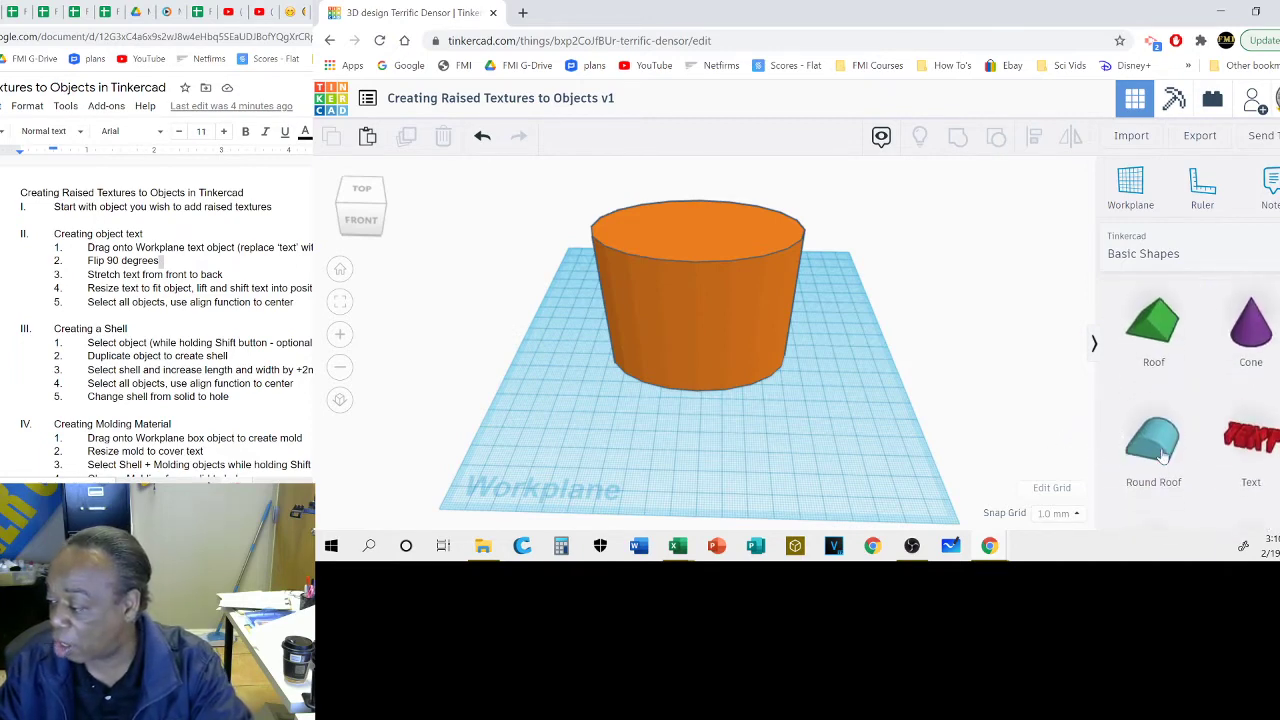
pyautogui.moveTo(1250, 443); pyautogui.dragTo(801, 440)
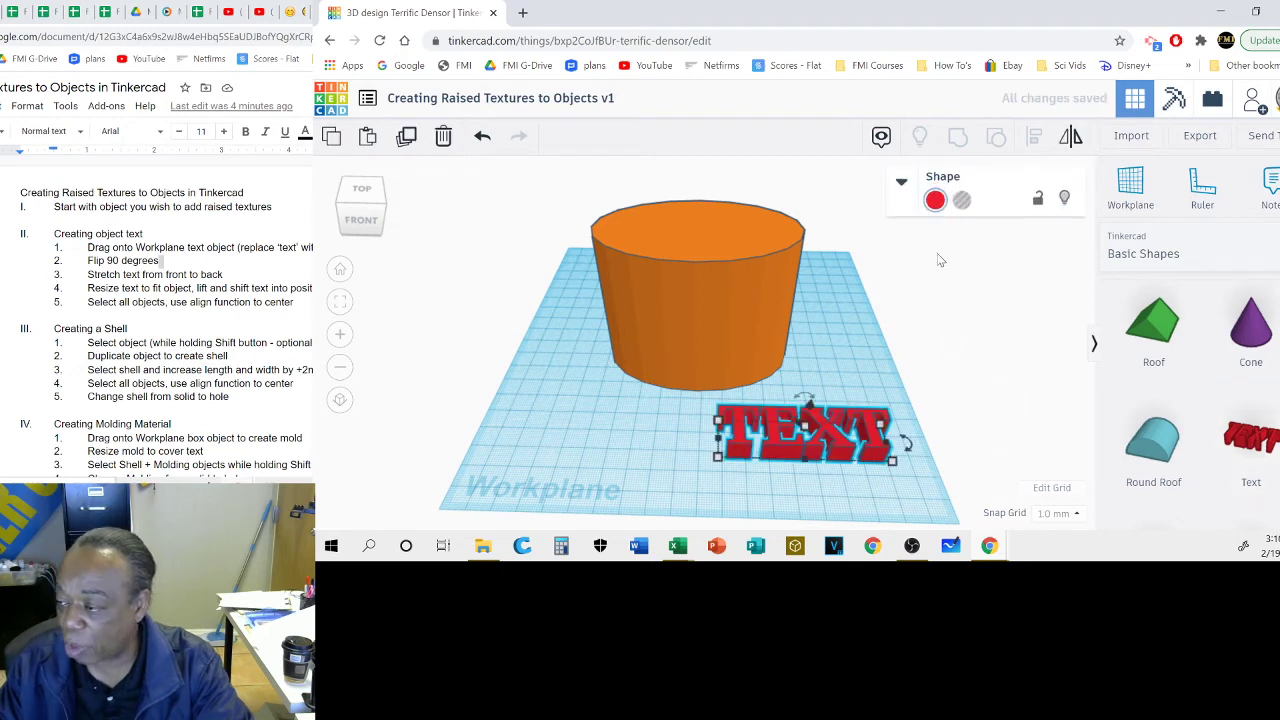
pyautogui.click(901, 184)
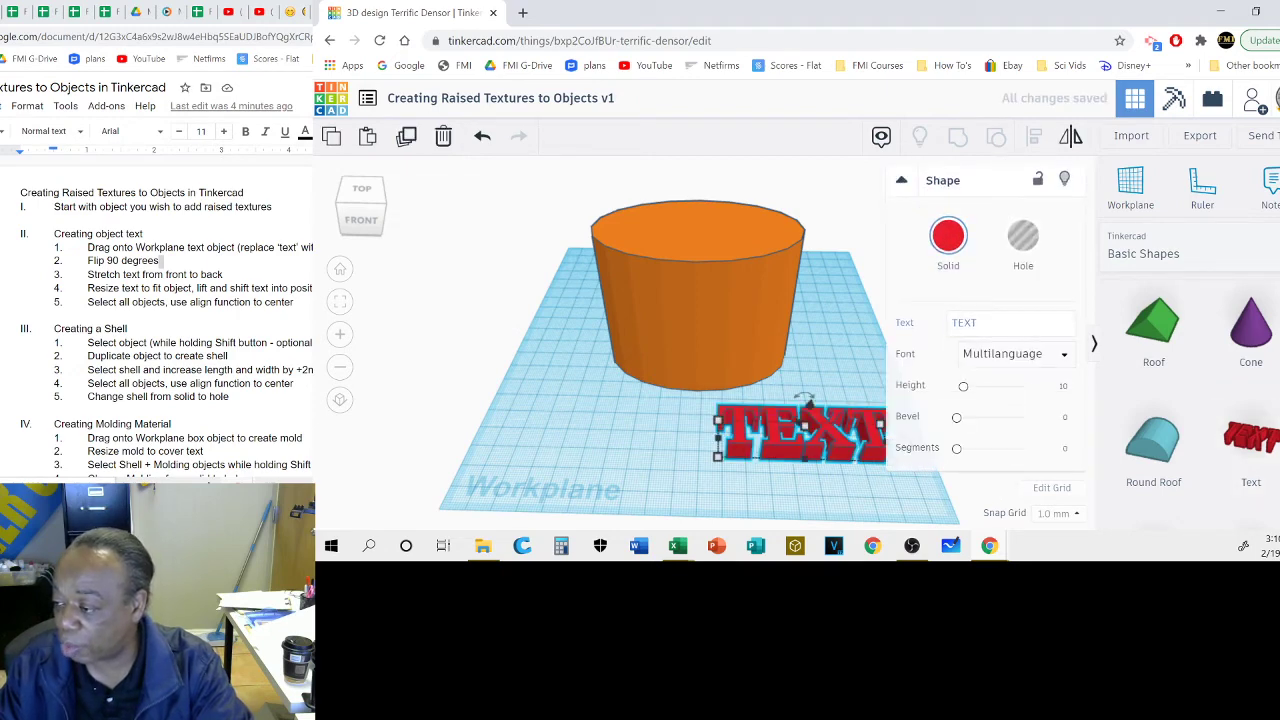
# Step: Replace the text shape's wording TEXT with 'Sensei'
pyautogui.doubleClick(962, 323)
pyautogui.click(922, 333)
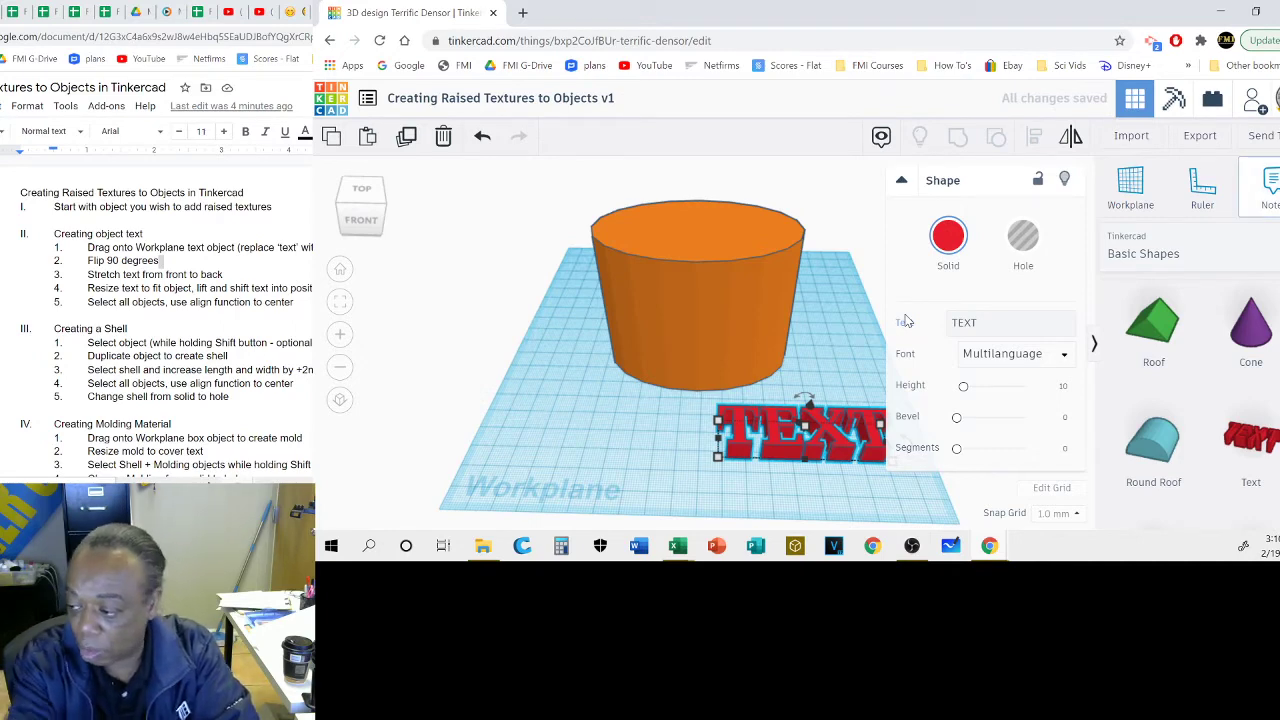
pyautogui.click(968, 323)
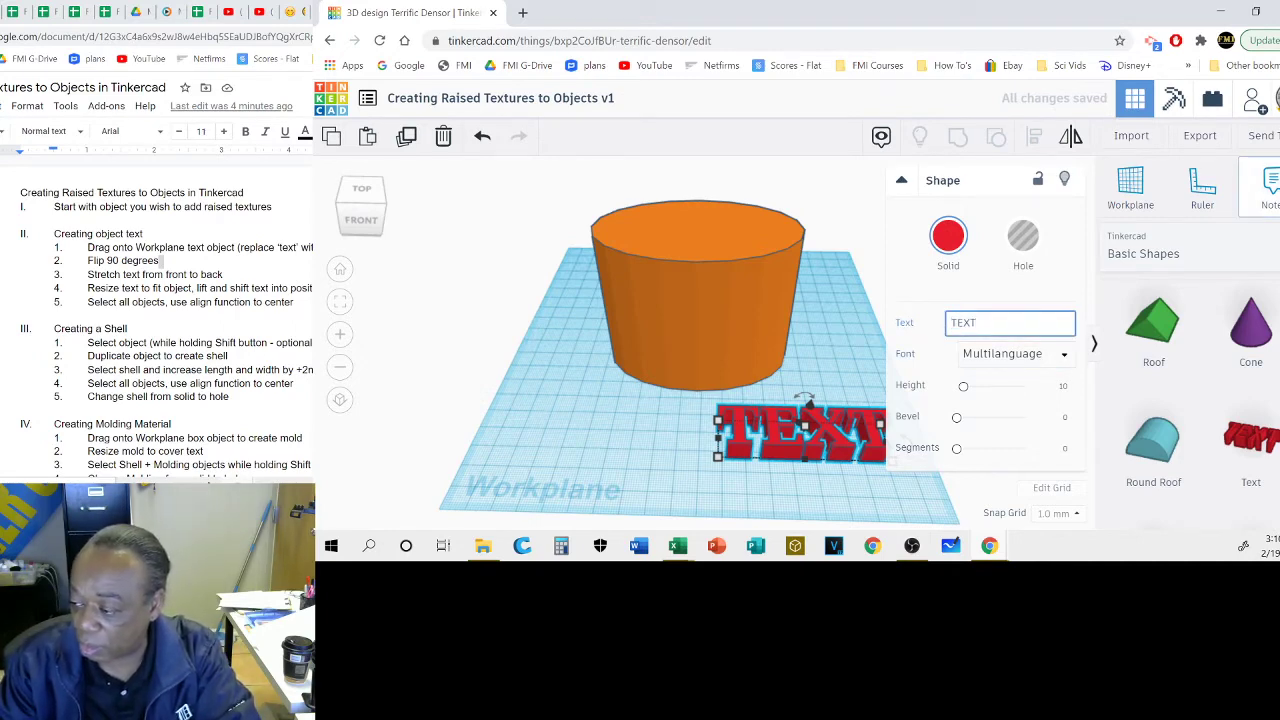
pyautogui.click(935, 317)
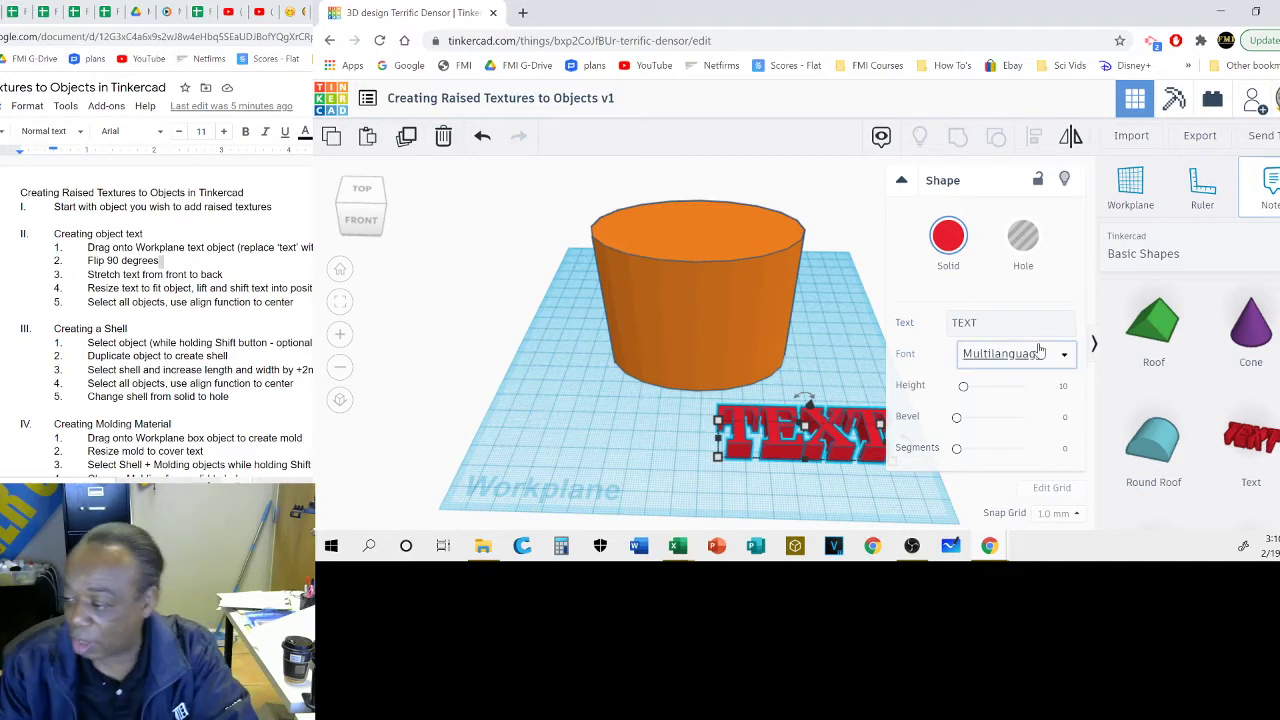
pyautogui.click(931, 325)
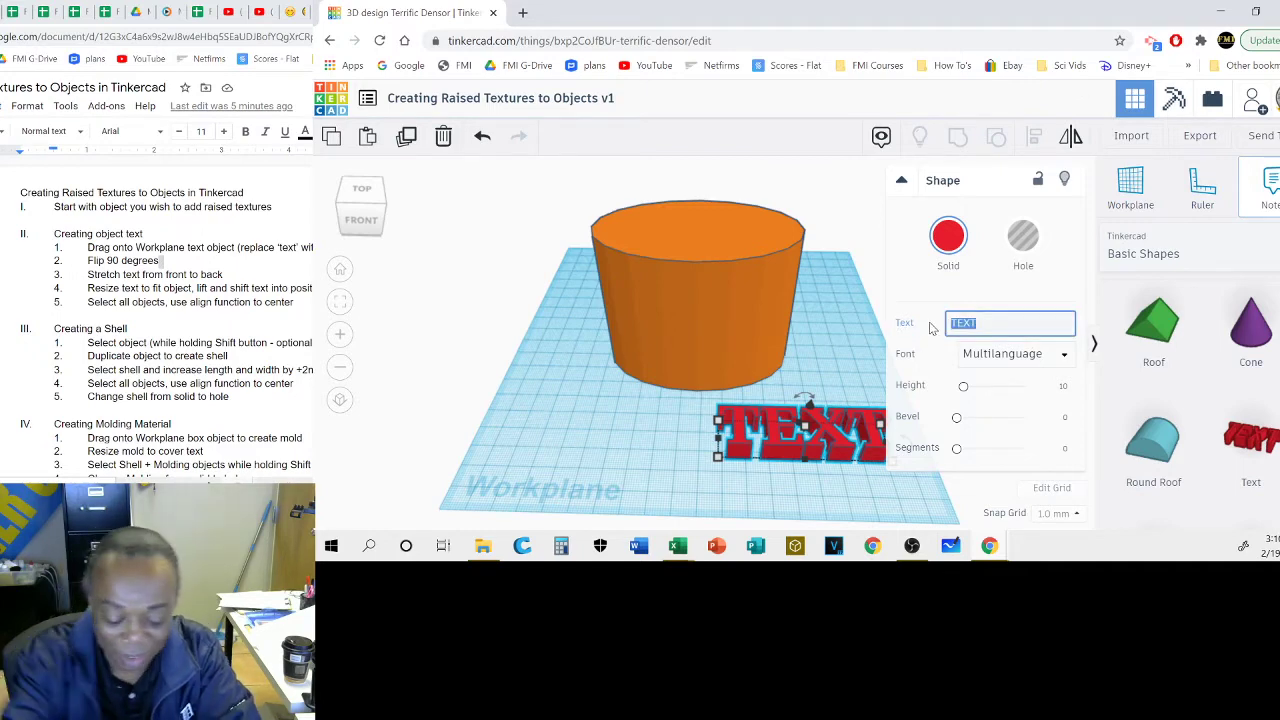
pyautogui.write('Sens')
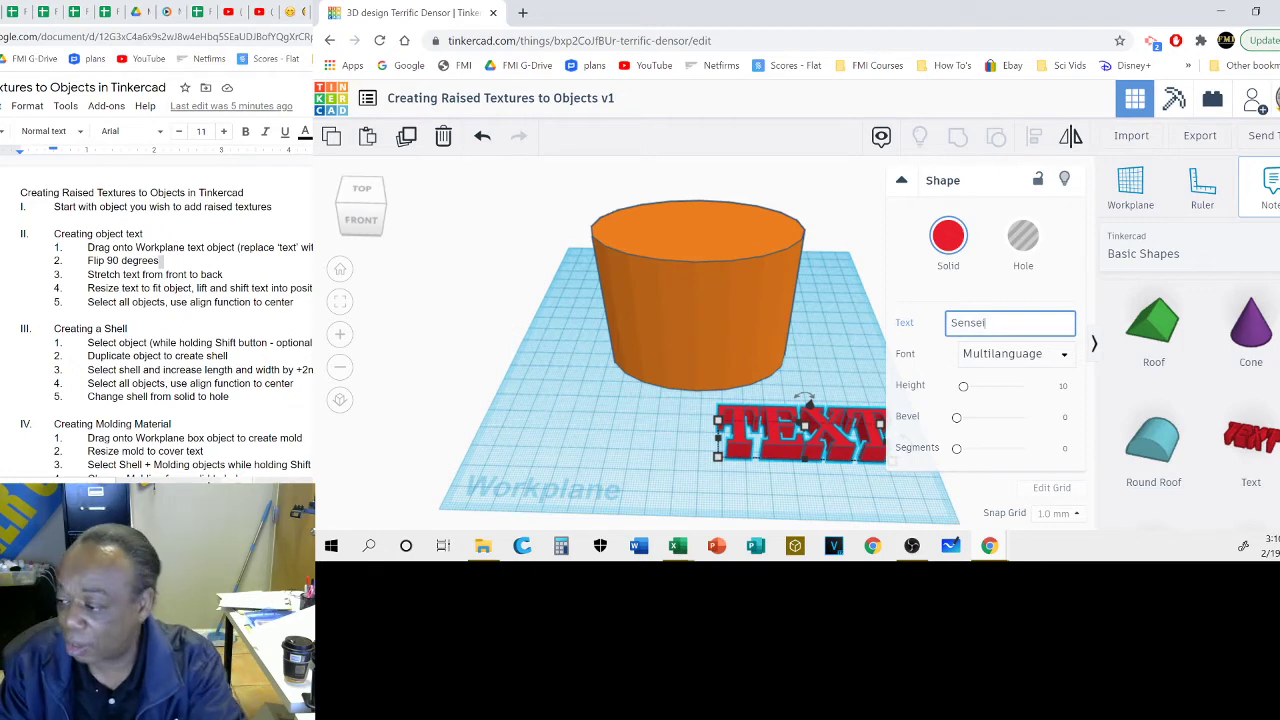
pyautogui.write('ei')
pyautogui.press('Return')
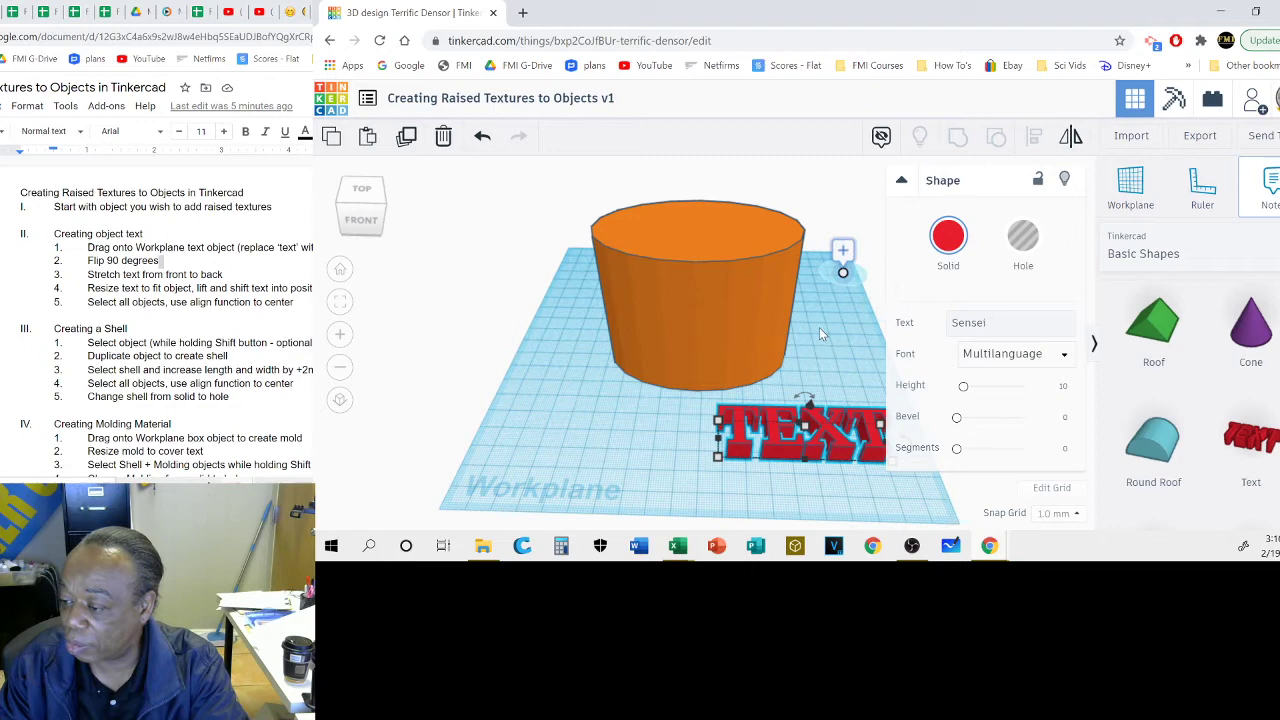
# Step: Apply the Sensei wording to the text shape and collapse its settings
pyautogui.click(822, 384)
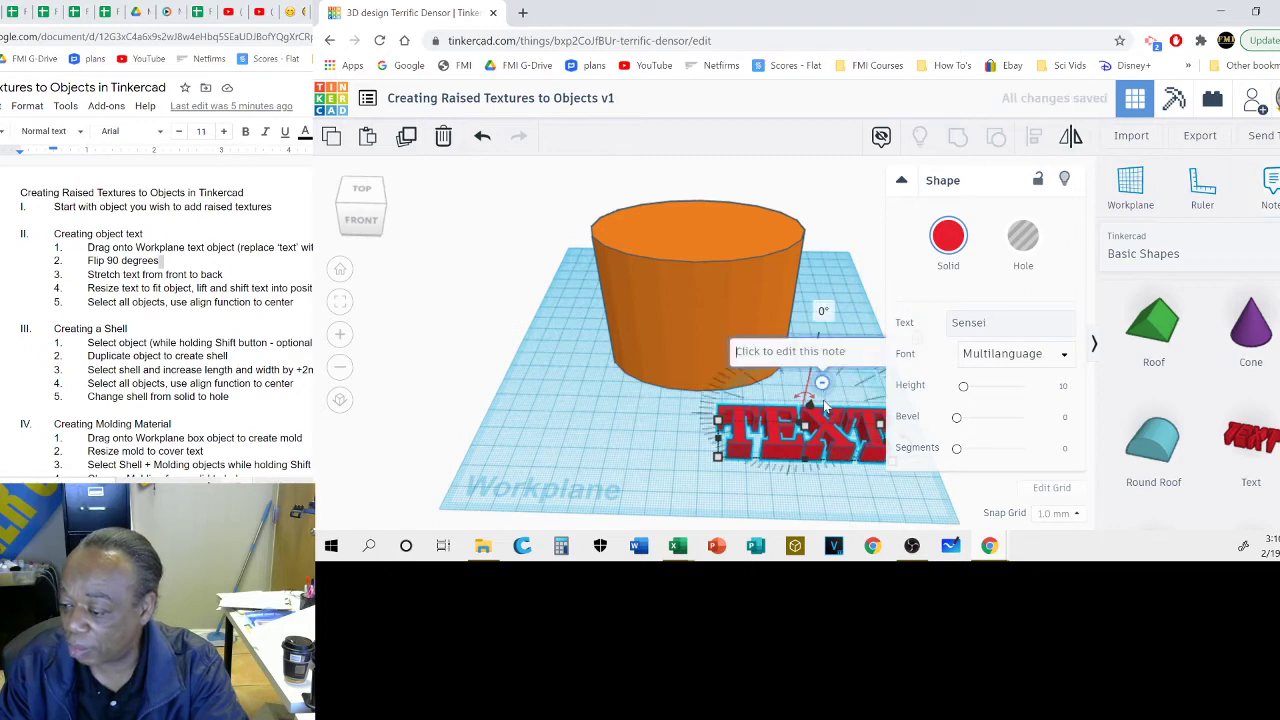
pyautogui.click(881, 139)
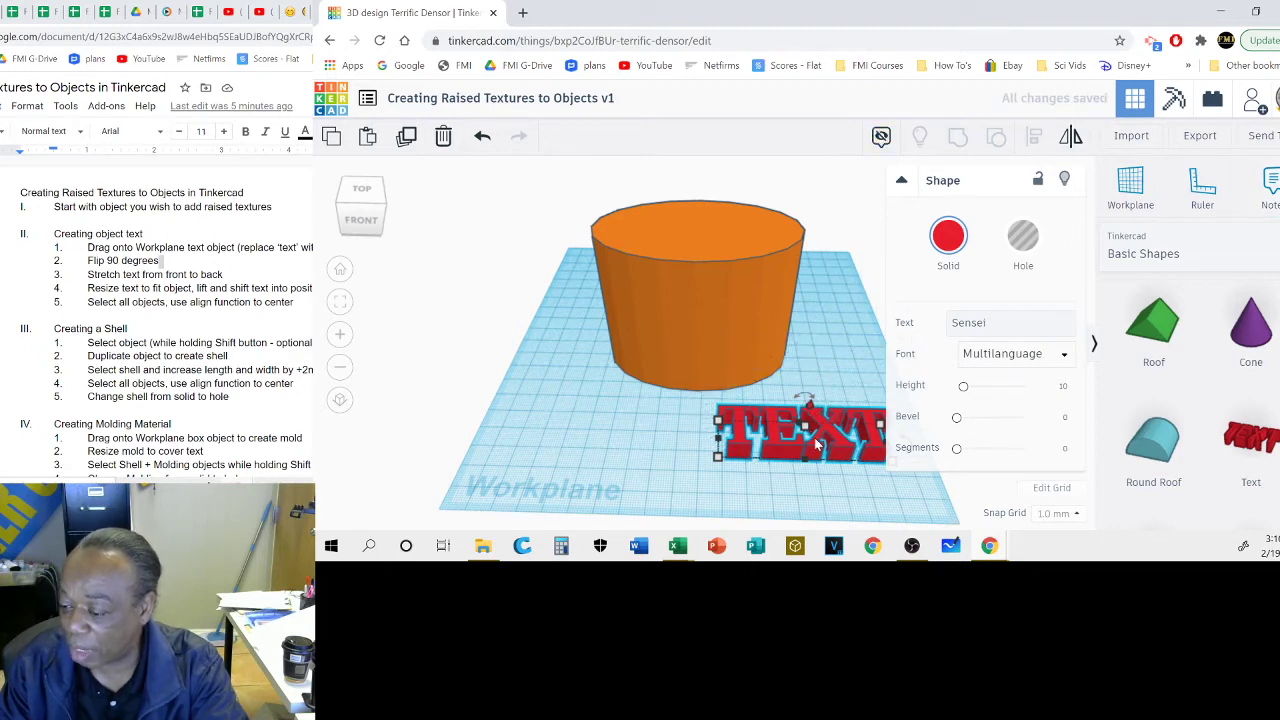
pyautogui.click(1000, 322)
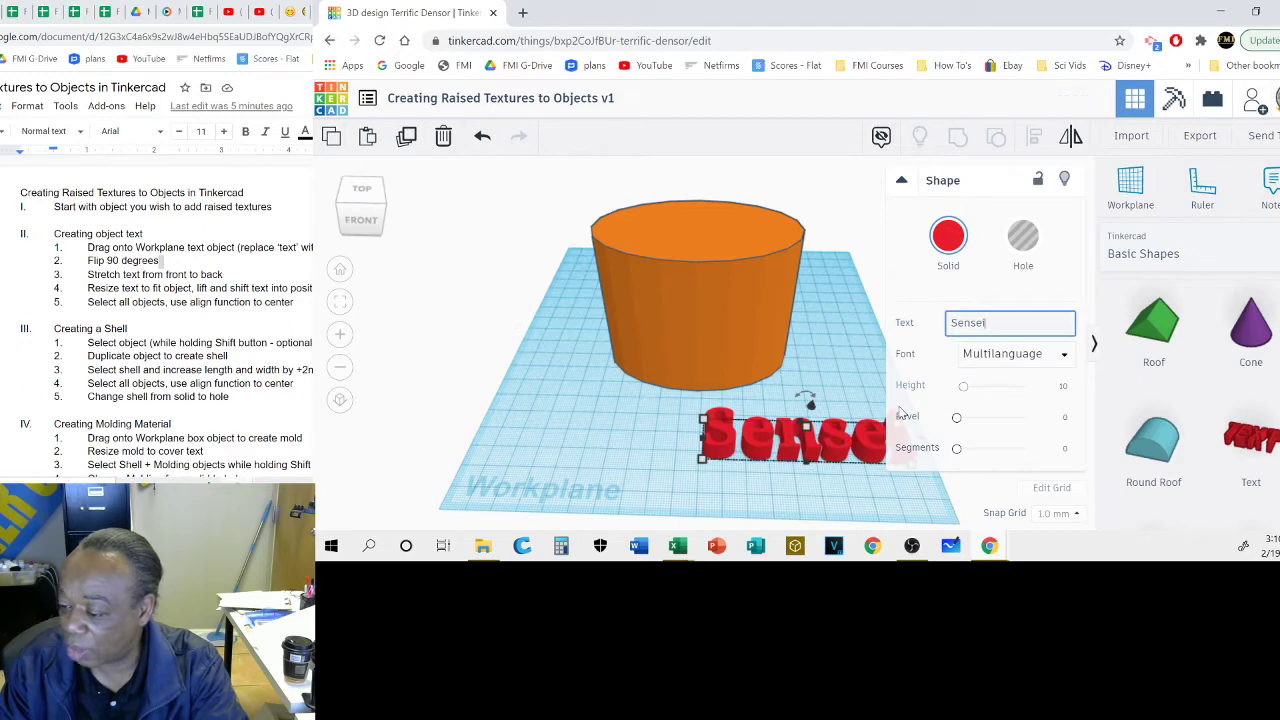
pyautogui.click(897, 197)
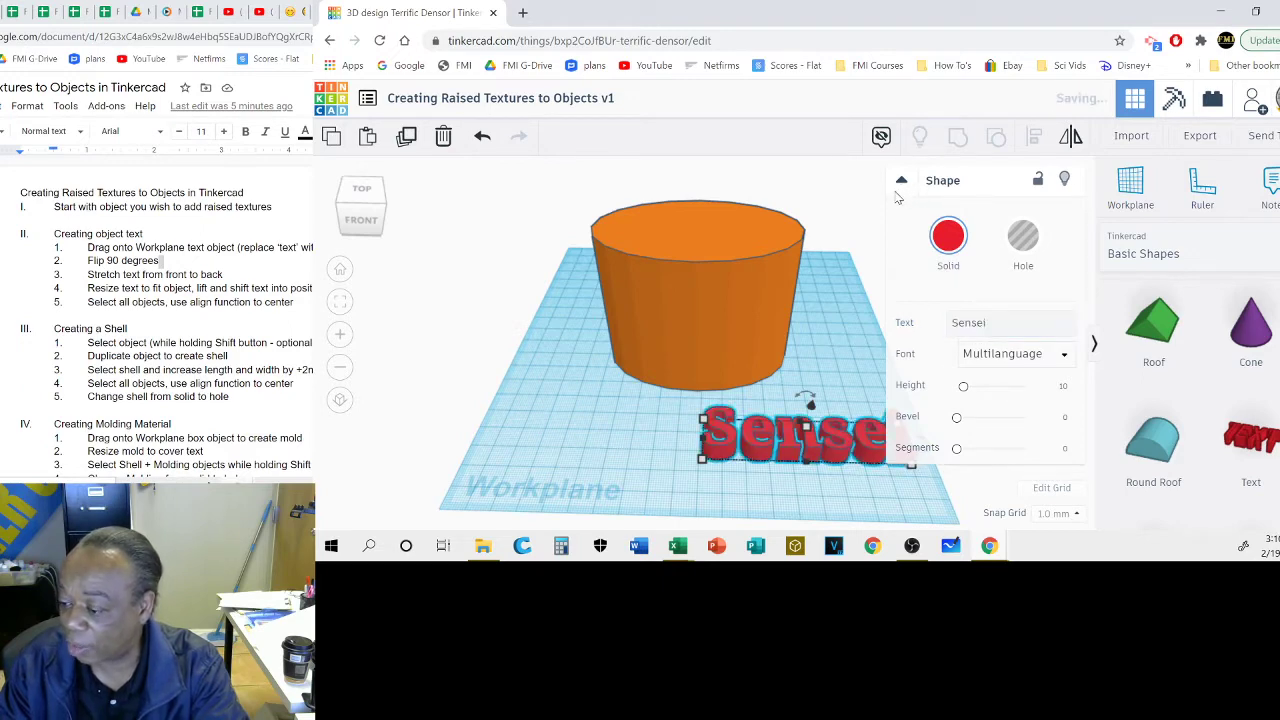
pyautogui.click(901, 181)
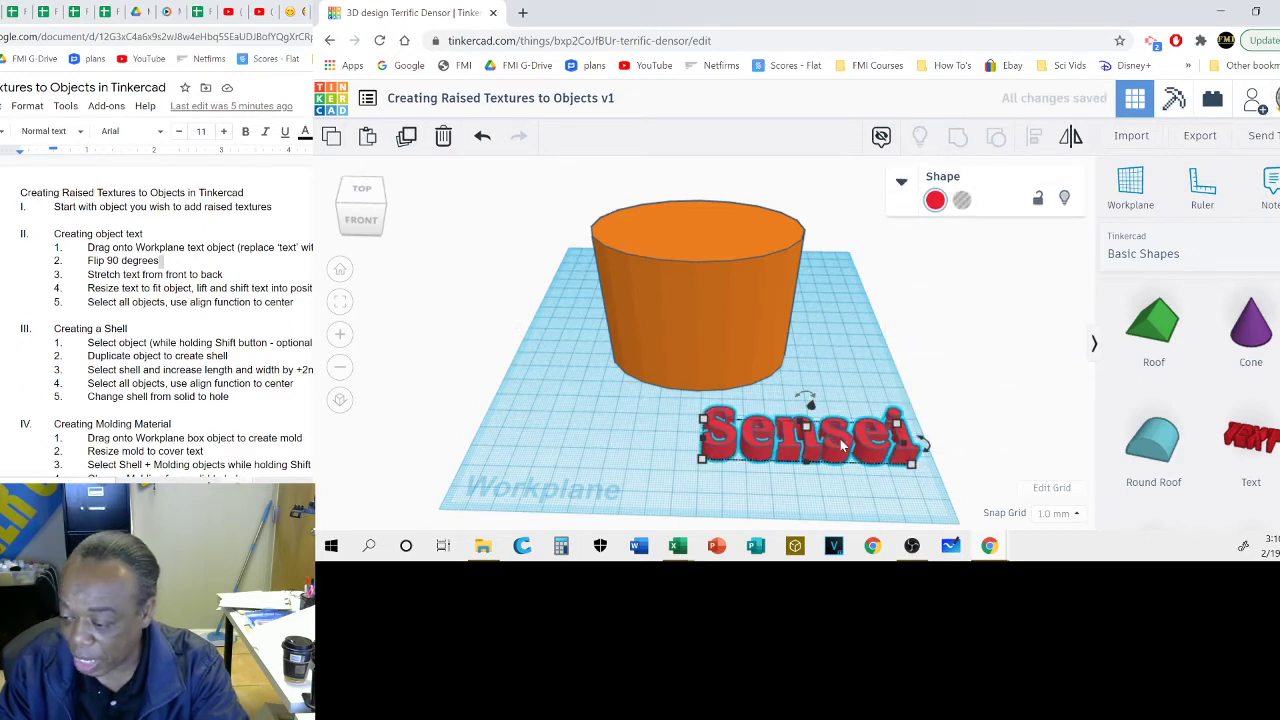
# Step: Move the Sensei text left toward the cylinder and select it
pyautogui.moveTo(843, 447); pyautogui.dragTo(732, 432)
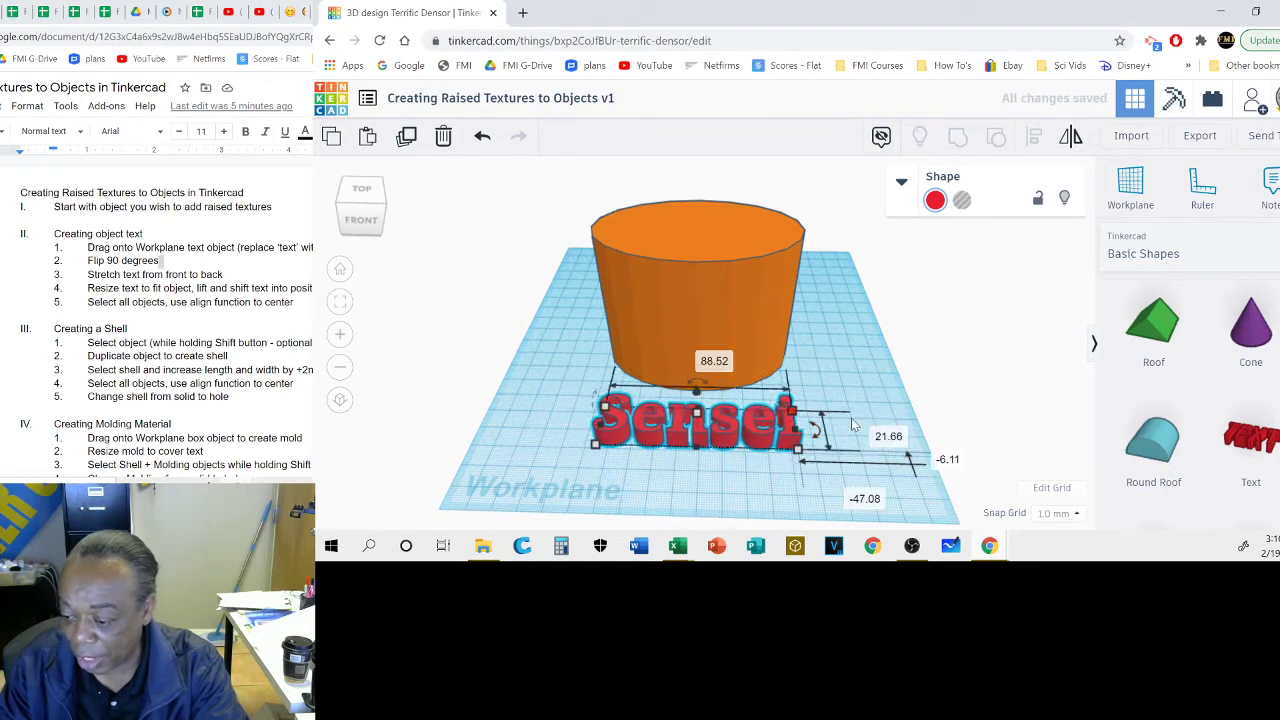
pyautogui.scroll(-3, 838, 428)
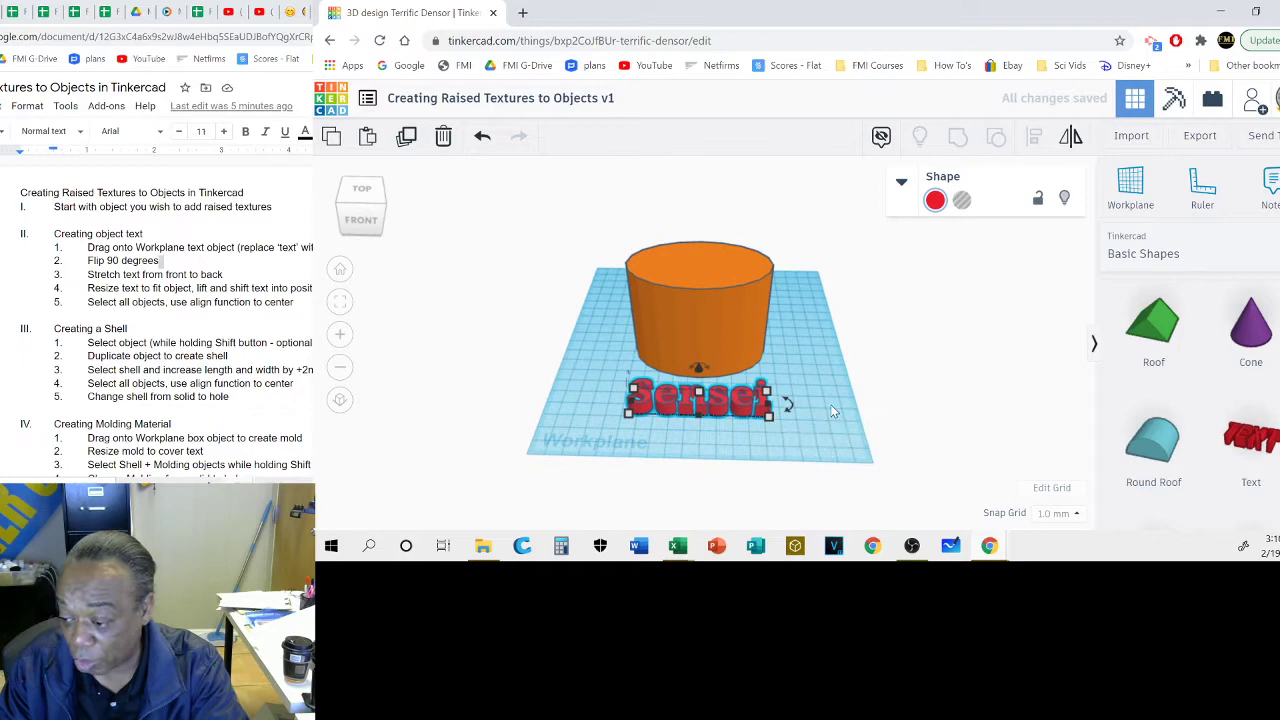
pyautogui.moveTo(830, 404); pyautogui.dragTo(729, 390, button='right')
pyautogui.click(712, 392)
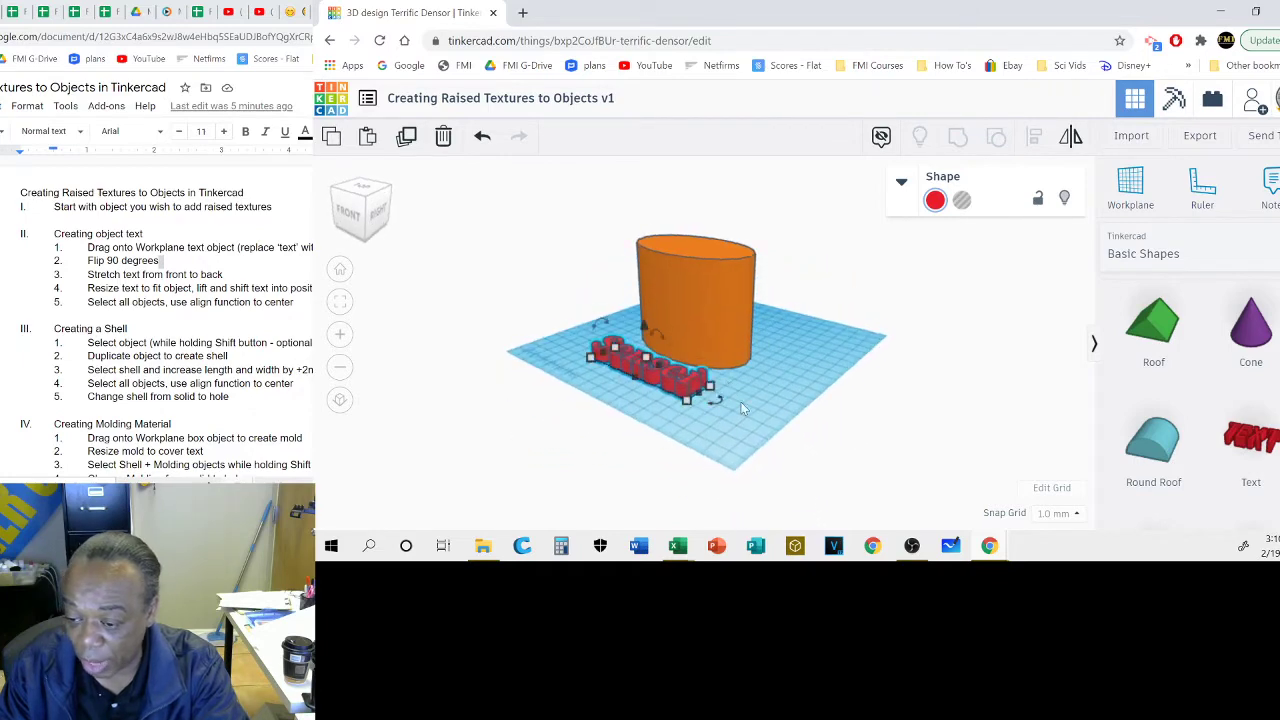
pyautogui.scroll(5, 748, 399)
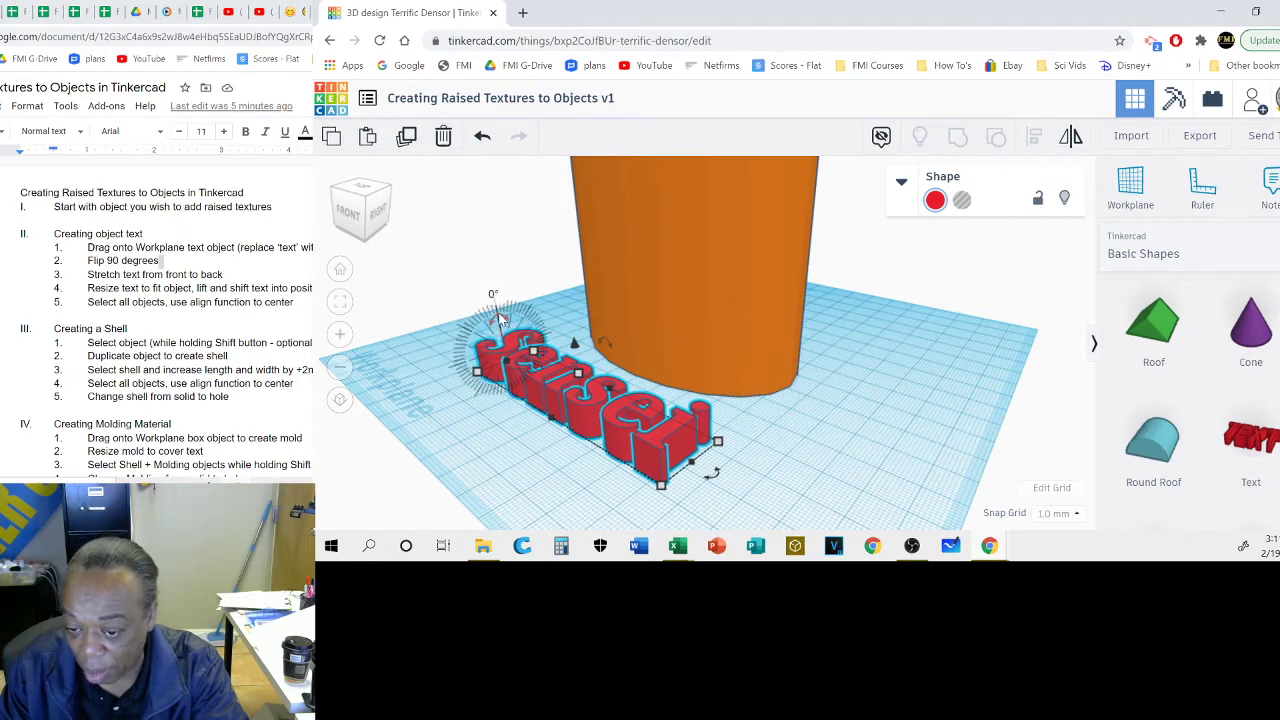
# Step: Rotate the Sensei text 90 degrees so it stands upright
pyautogui.moveTo(503, 318)
pyautogui.mouseDown()
pyautogui.moveTo(478, 342)
pyautogui.moveTo(483, 368)
pyautogui.moveTo(489, 324)
pyautogui.mouseUp()
pyautogui.click(490, 323)
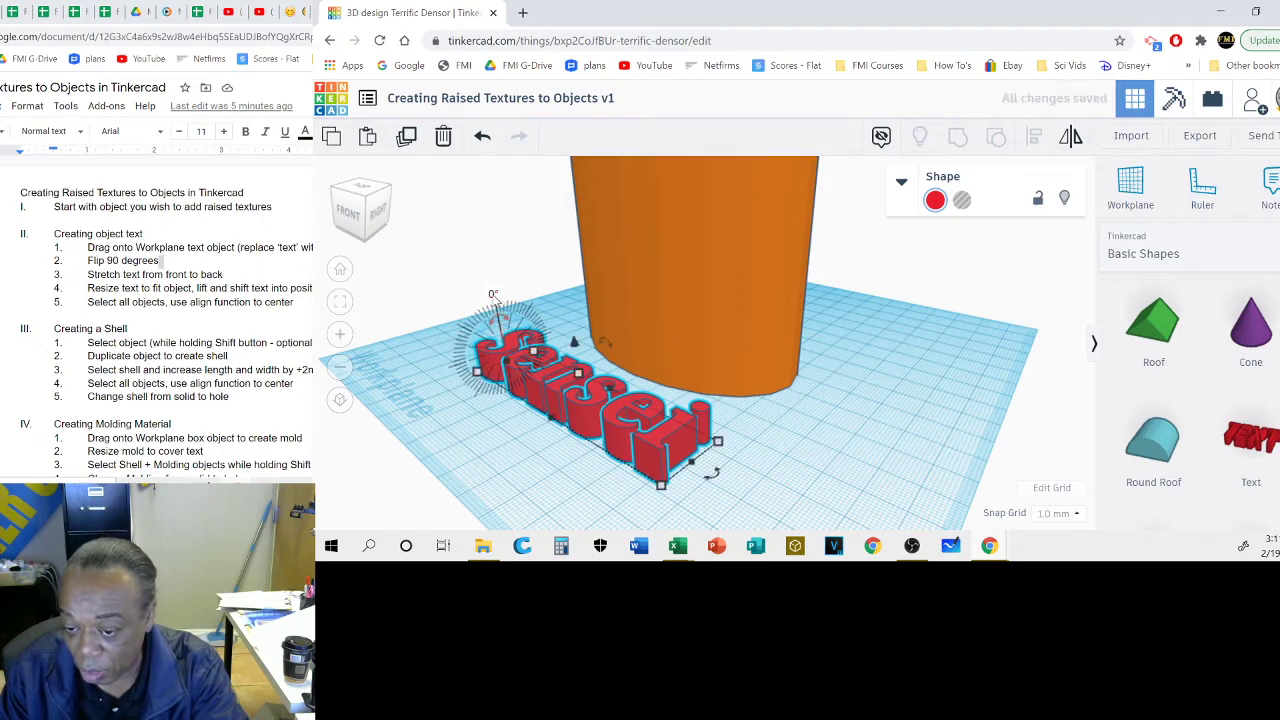
pyautogui.click(493, 295)
pyautogui.write('9')
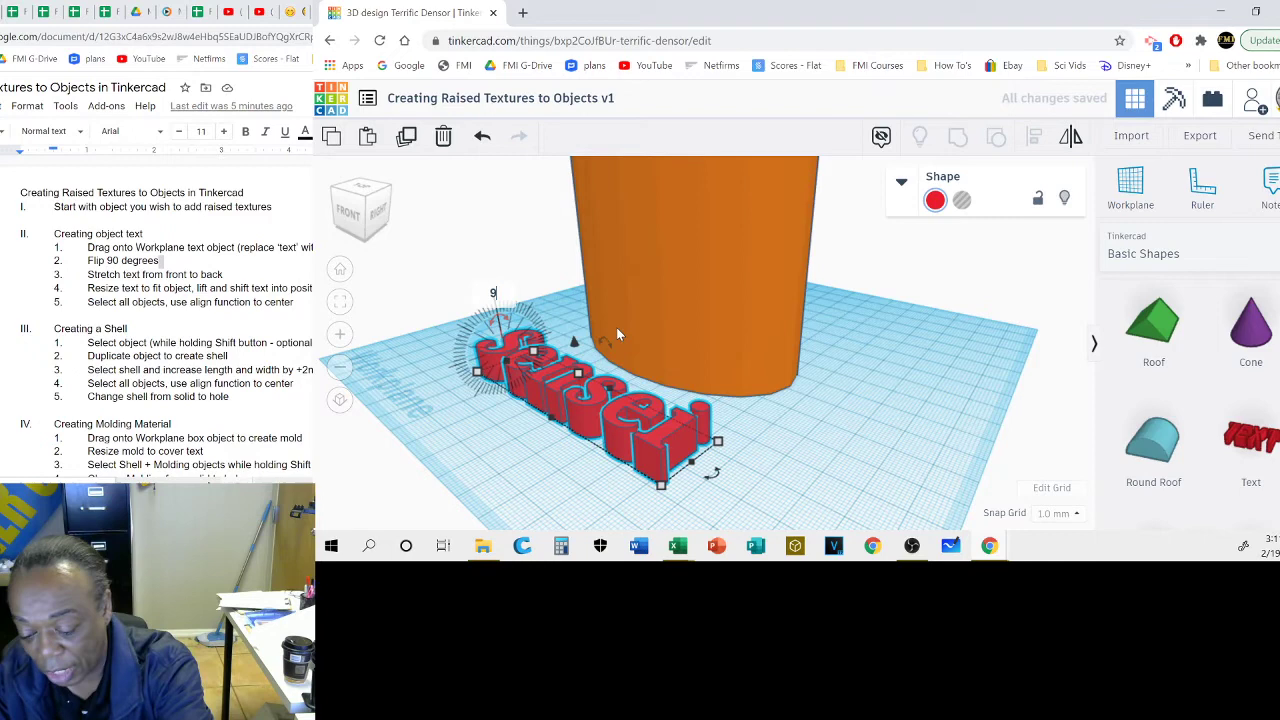
pyautogui.write('0')
pyautogui.press('Return')
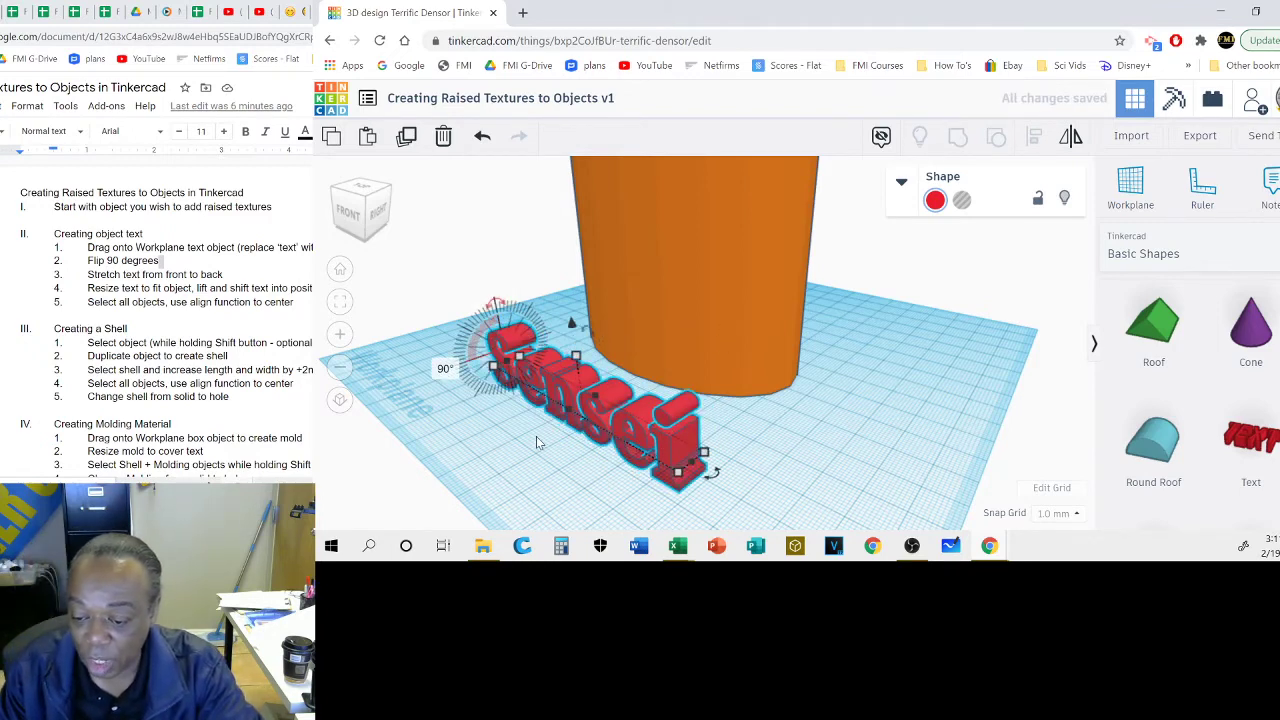
pyautogui.scroll(-5, 535, 440)
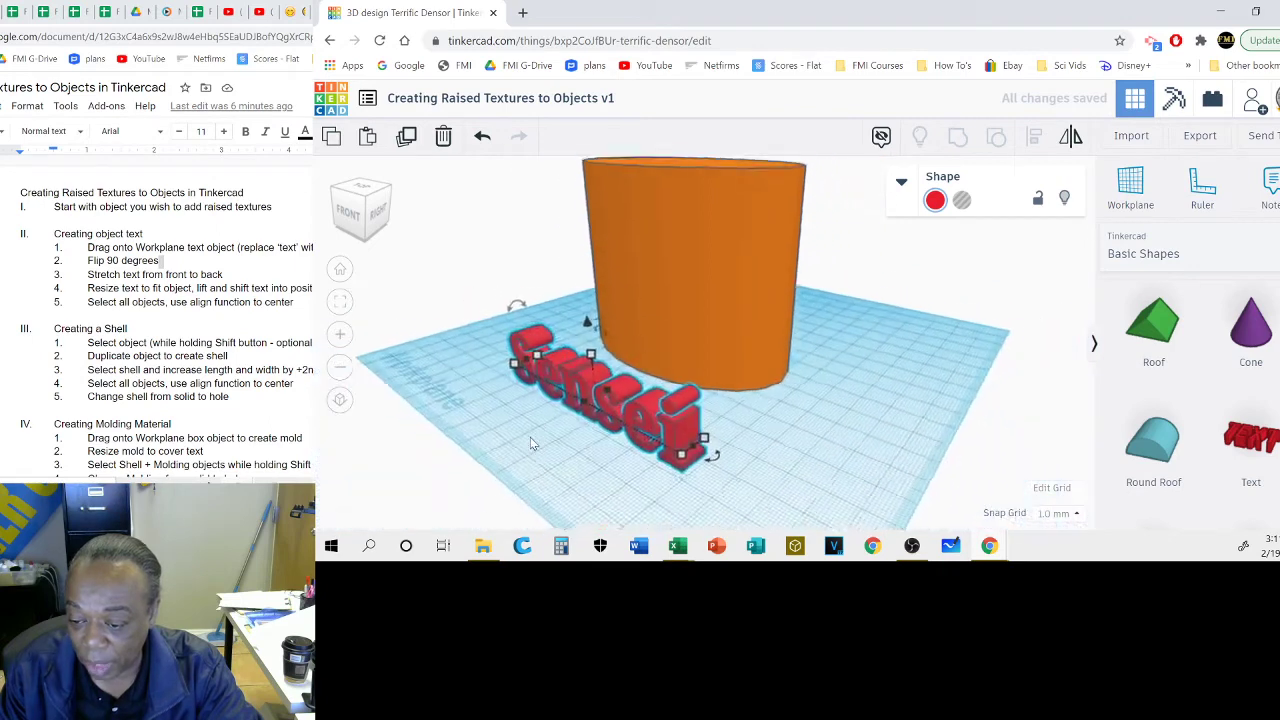
# Step: Narrow the Sensei text to about 53.52 mm wide
pyautogui.moveTo(540, 405); pyautogui.dragTo(703, 368, button='right')
pyautogui.moveTo(808, 352)
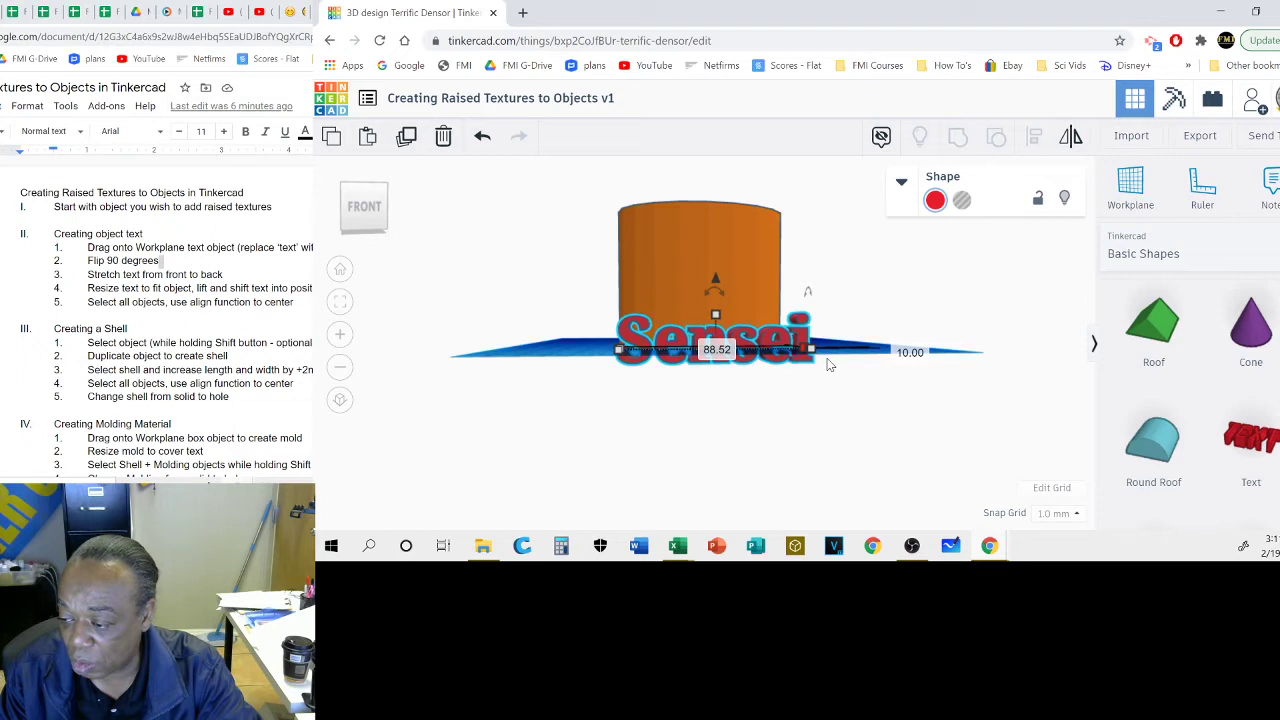
pyautogui.moveTo(808, 351); pyautogui.dragTo(728, 350)
pyautogui.moveTo(818, 336)
pyautogui.mouseDown(button='right')
pyautogui.moveTo(699, 346)
pyautogui.moveTo(586, 334)
pyautogui.moveTo(791, 382)
pyautogui.moveTo(832, 340)
pyautogui.mouseUp(button='right')
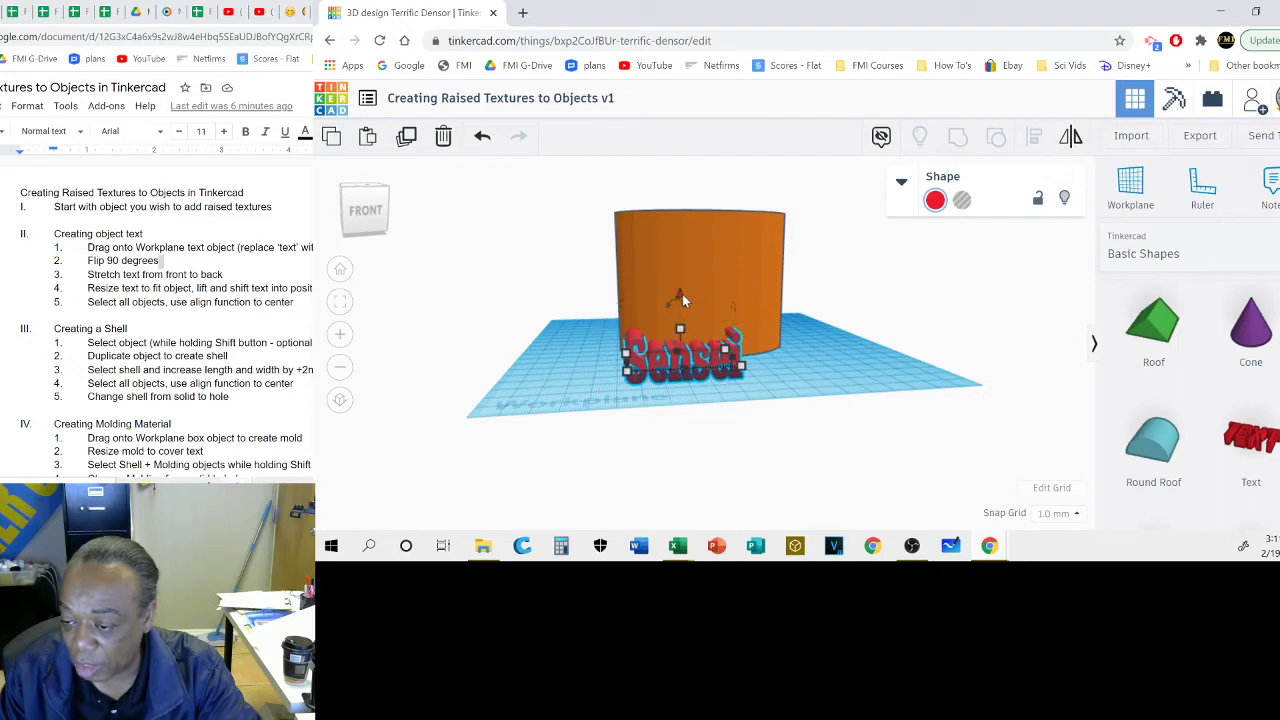
# Step: Lift the Sensei text up the cylinder's front and select both shapes together
pyautogui.moveTo(682, 297); pyautogui.dragTo(701, 212)
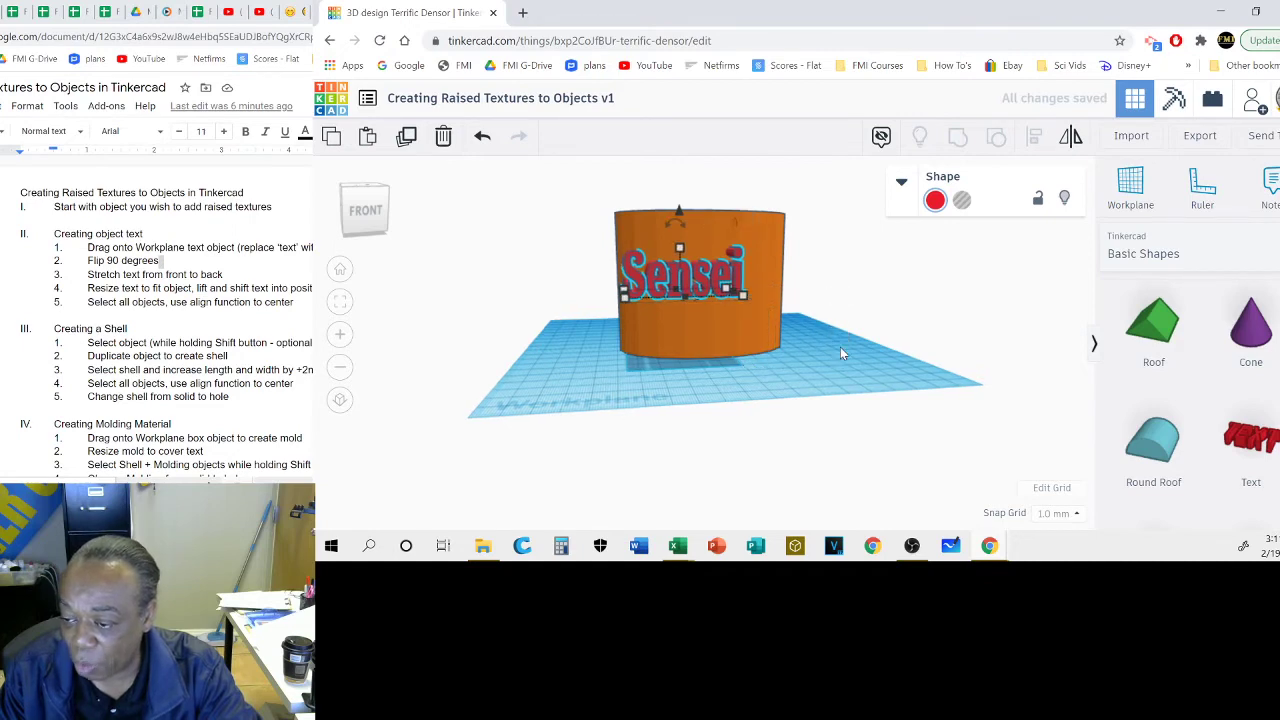
pyautogui.moveTo(840, 347); pyautogui.dragTo(762, 432)
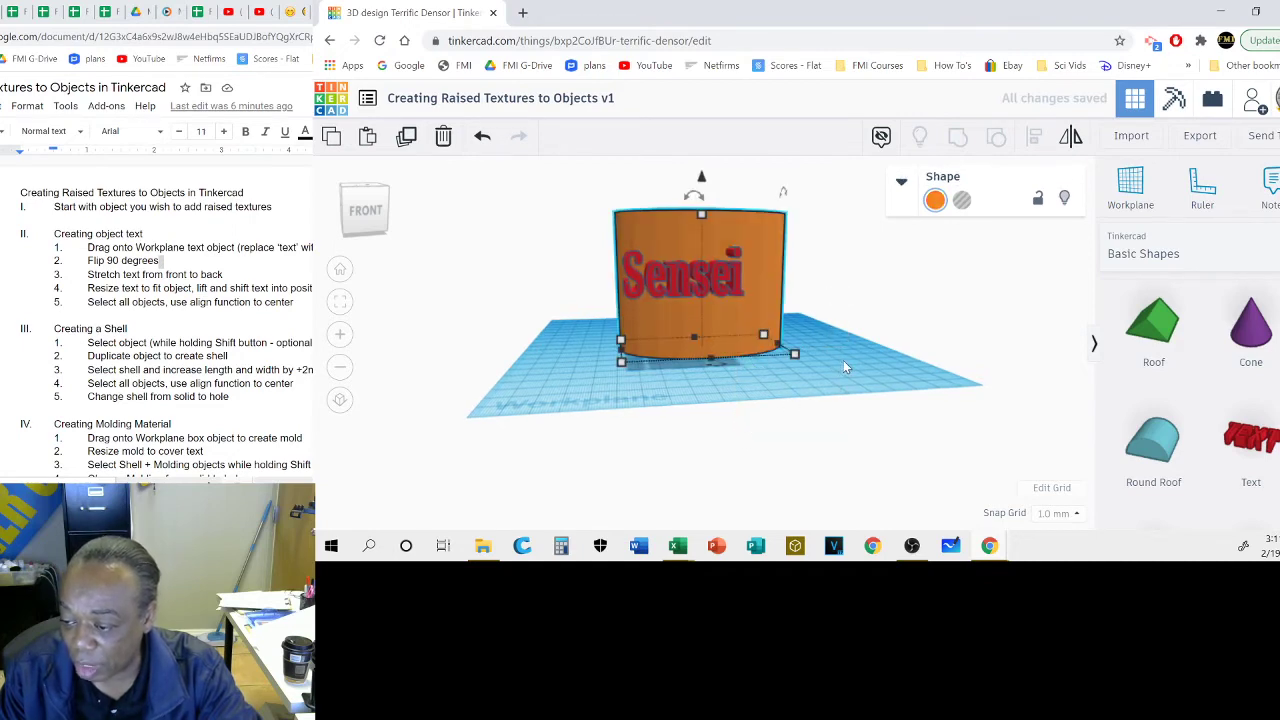
pyautogui.moveTo(843, 360); pyautogui.dragTo(698, 441, button='right')
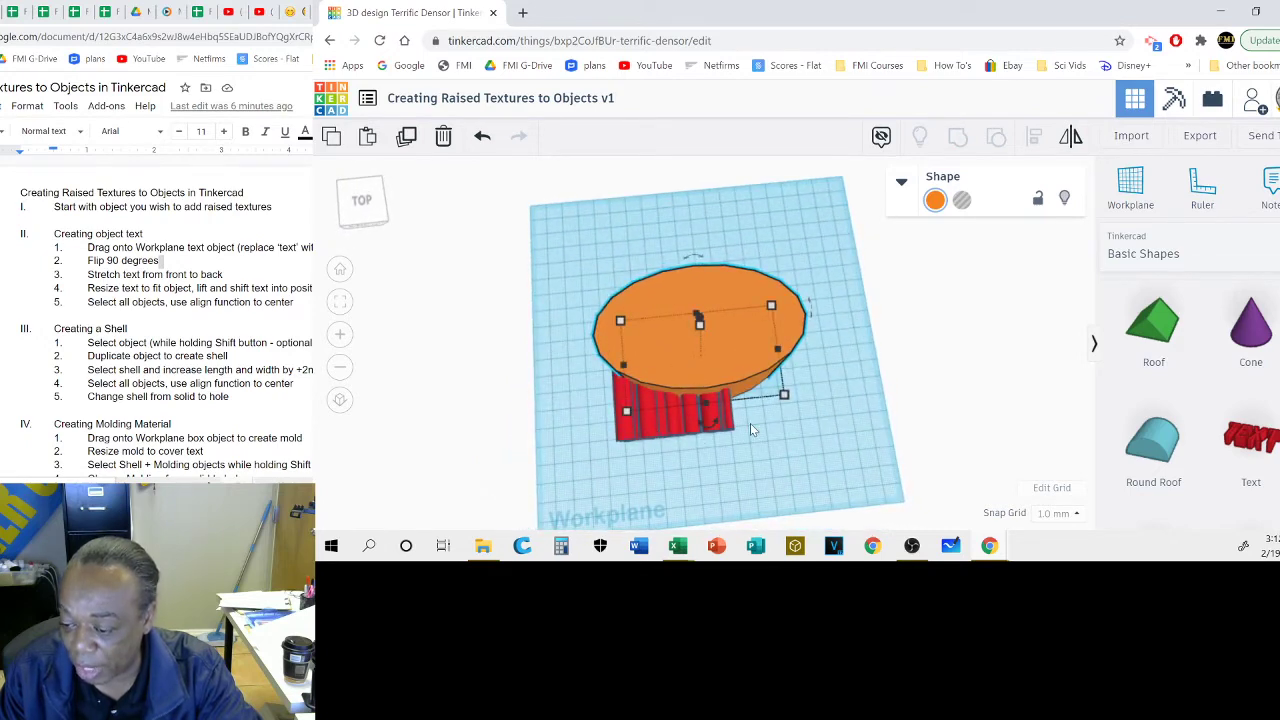
pyautogui.moveTo(764, 487); pyautogui.dragTo(563, 251, button='right')
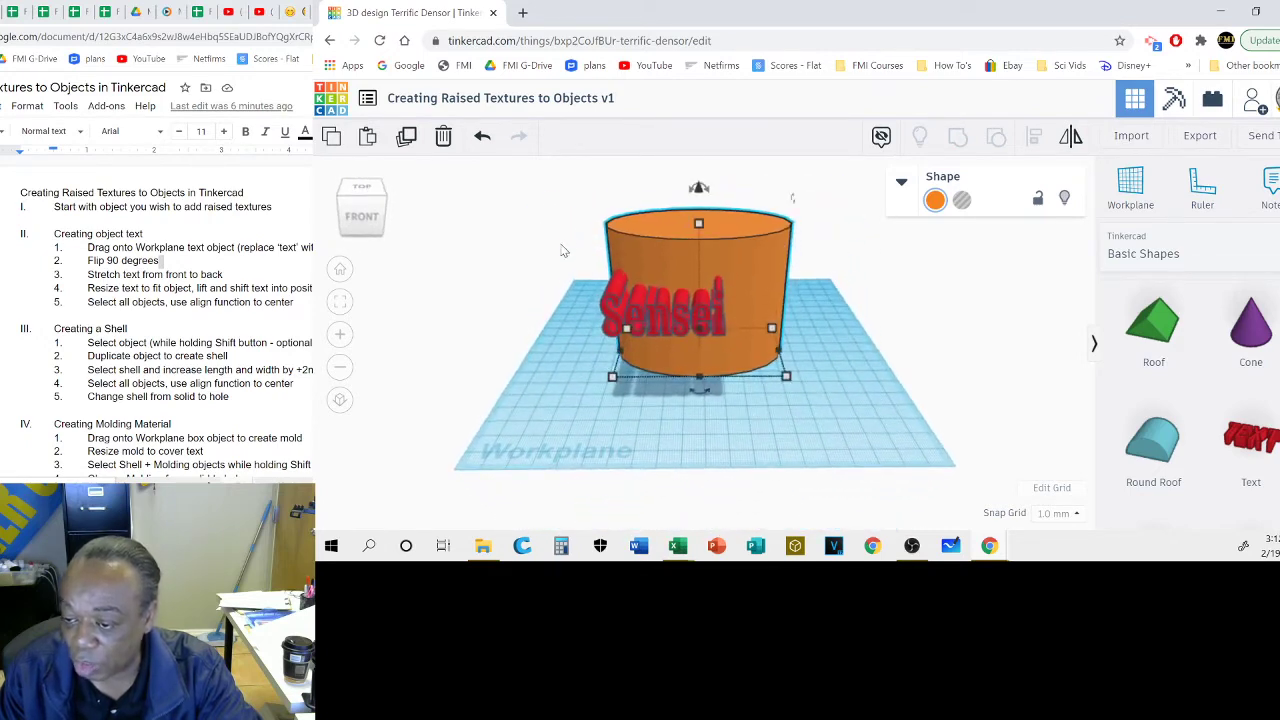
# Step: Align the Sensei text to the centre of the orange cylinder
pyautogui.moveTo(520, 179); pyautogui.dragTo(858, 402)
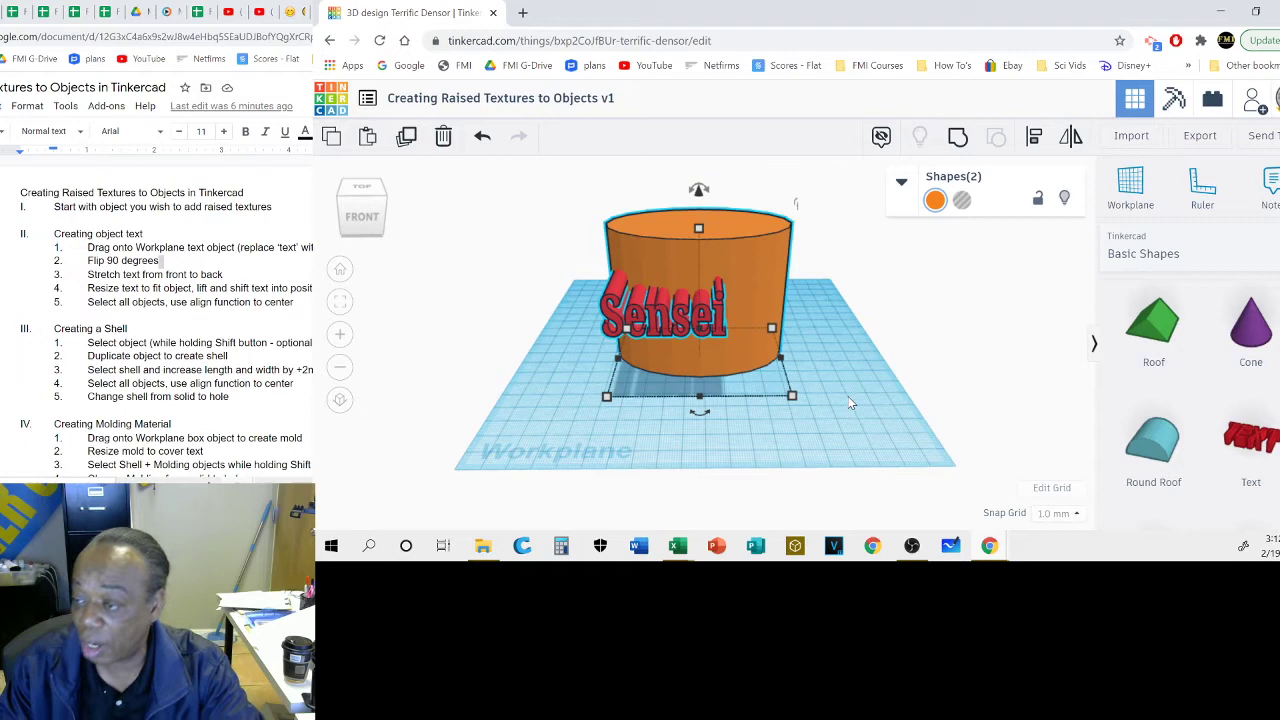
pyautogui.click(1035, 143)
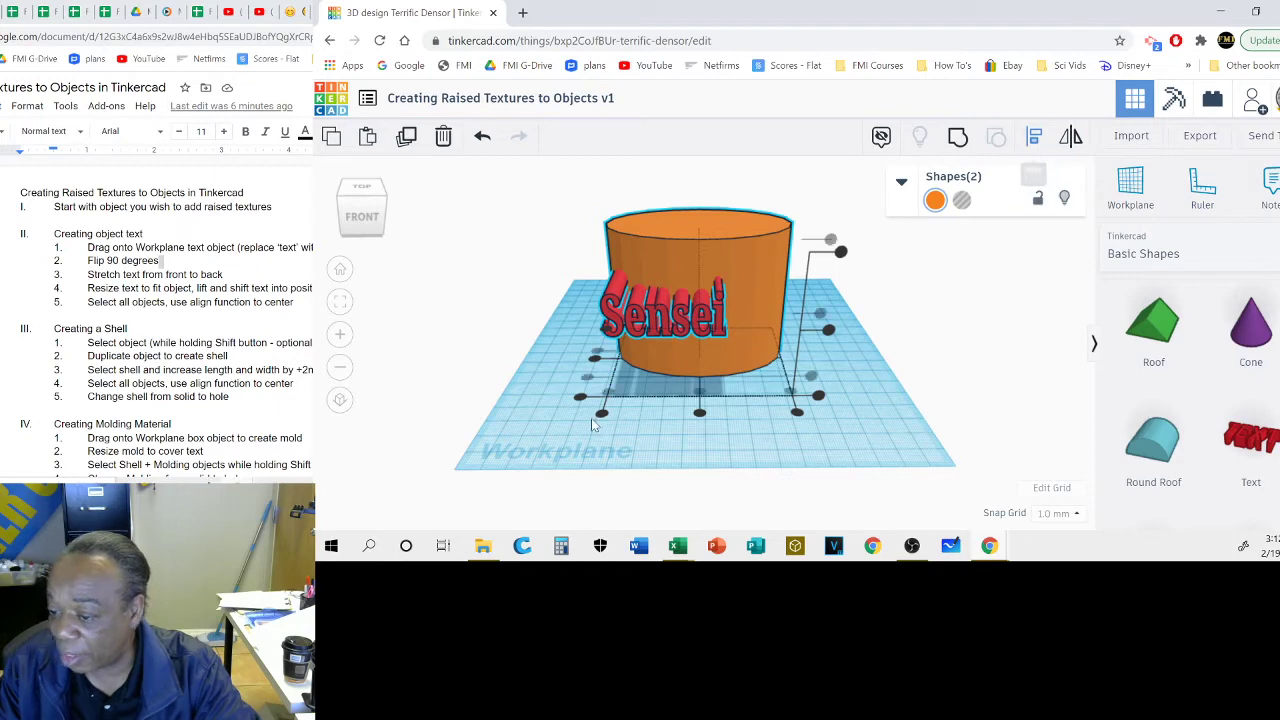
pyautogui.click(700, 414)
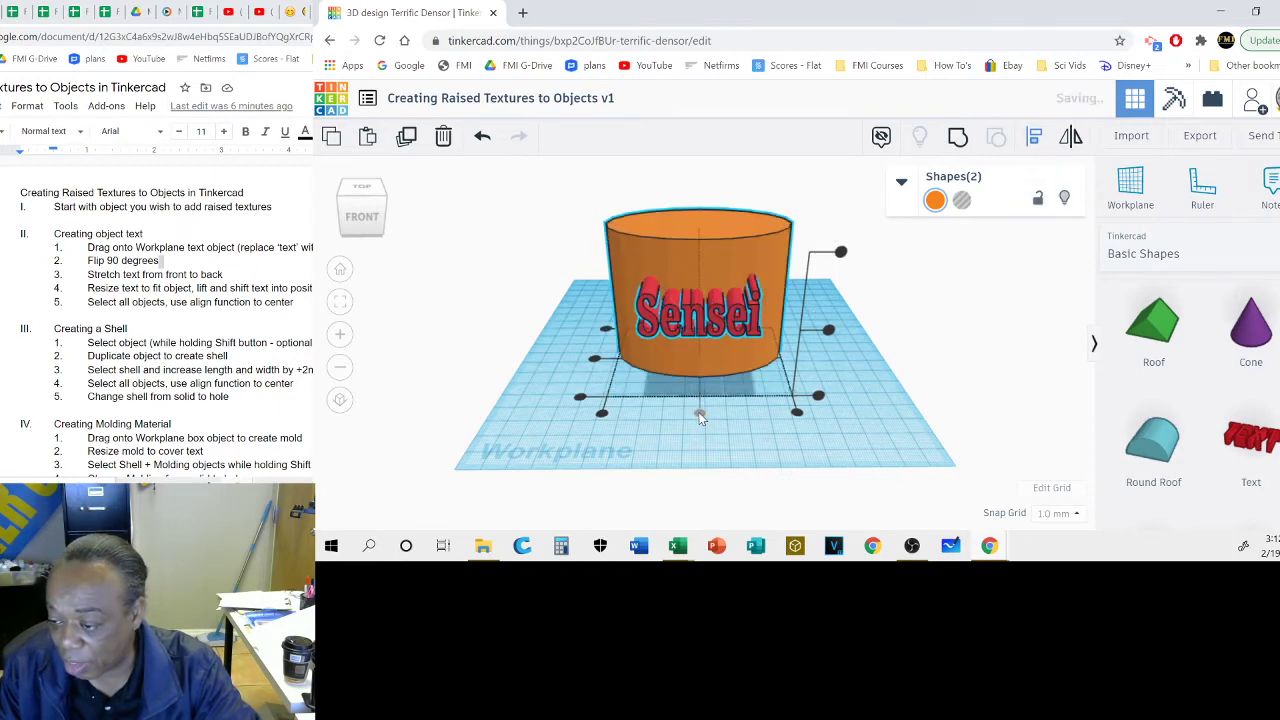
pyautogui.click(818, 408)
pyautogui.moveTo(774, 367); pyautogui.dragTo(786, 427, button='right')
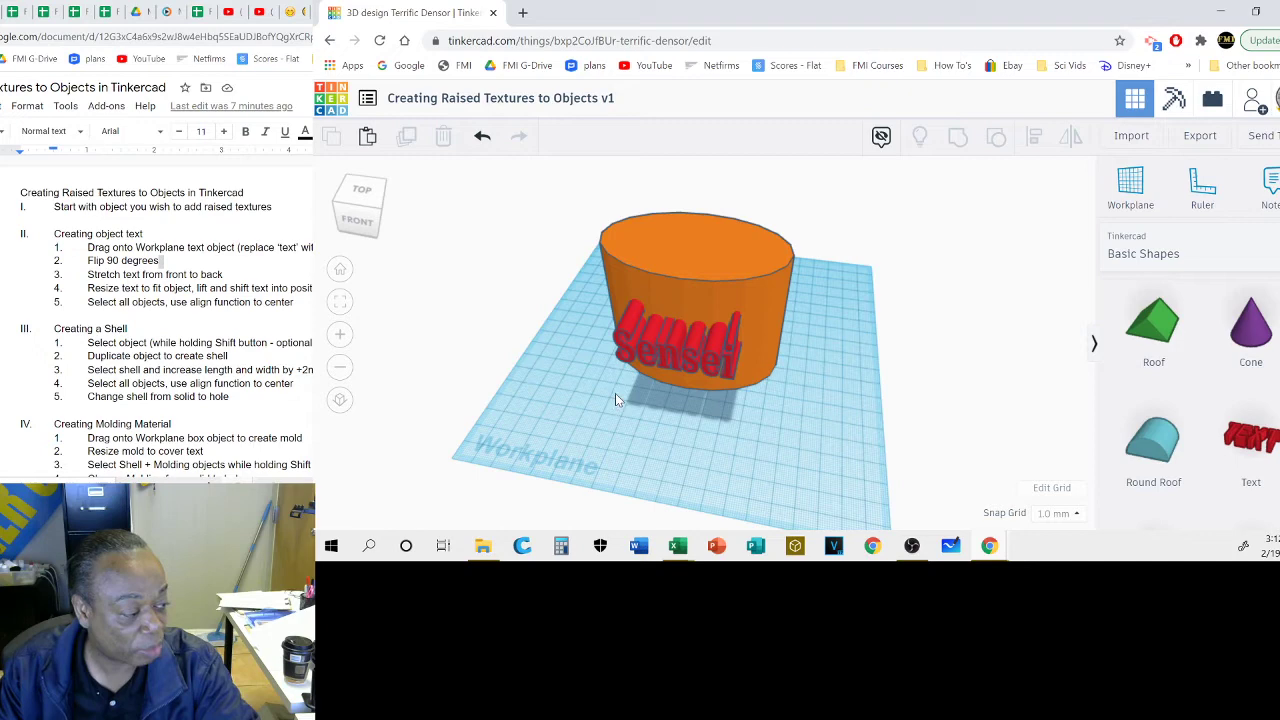
# Step: Select the orange cylinder and duplicate it
pyautogui.click(648, 341)
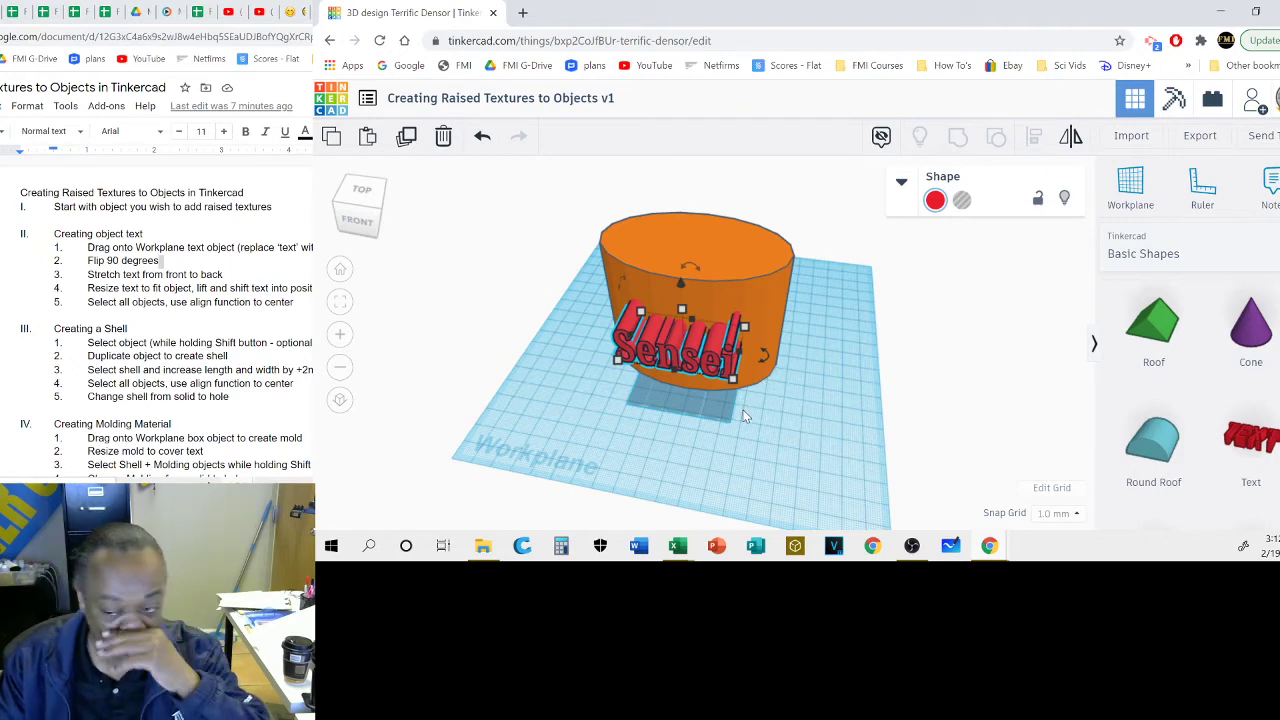
pyautogui.click(778, 416)
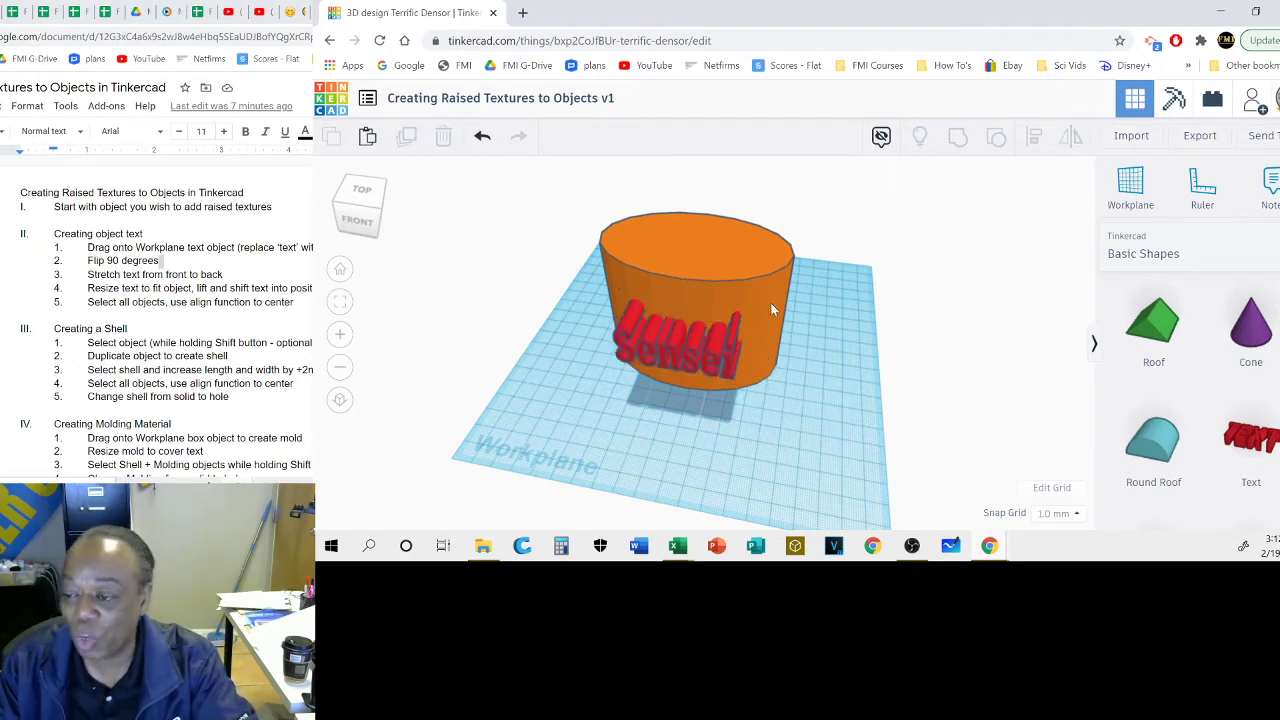
pyautogui.click(713, 254)
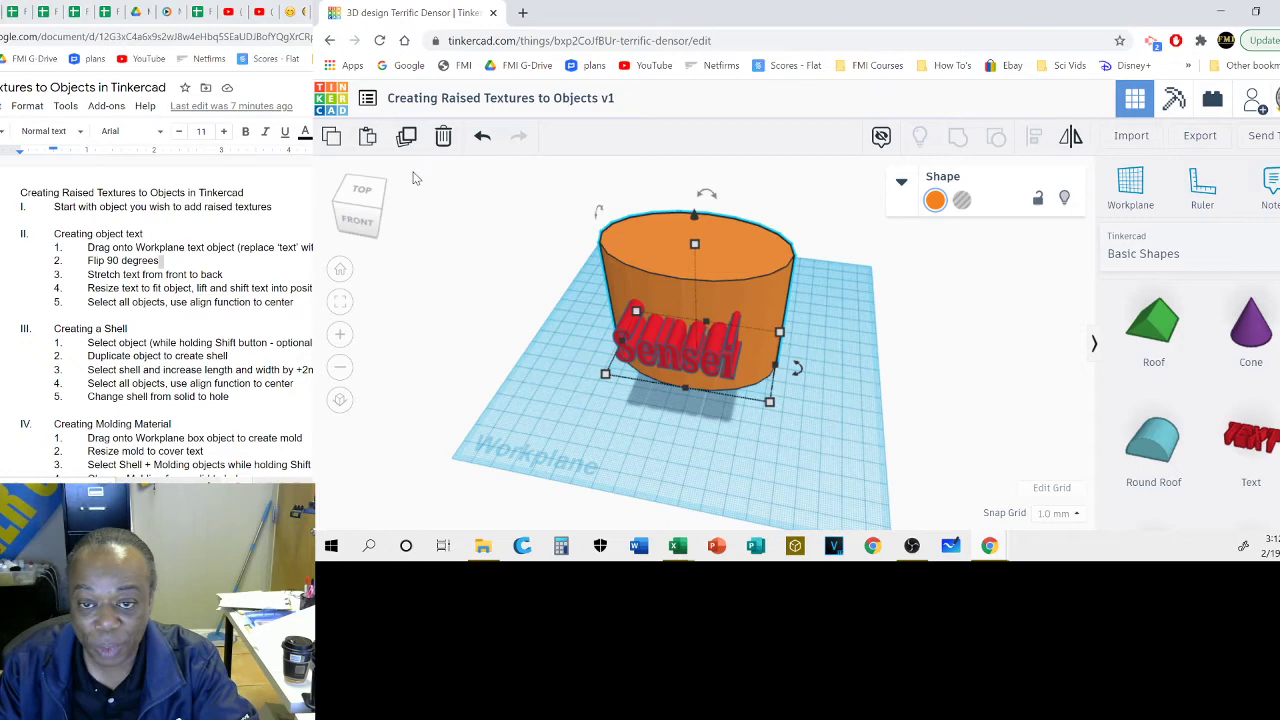
pyautogui.click(406, 138)
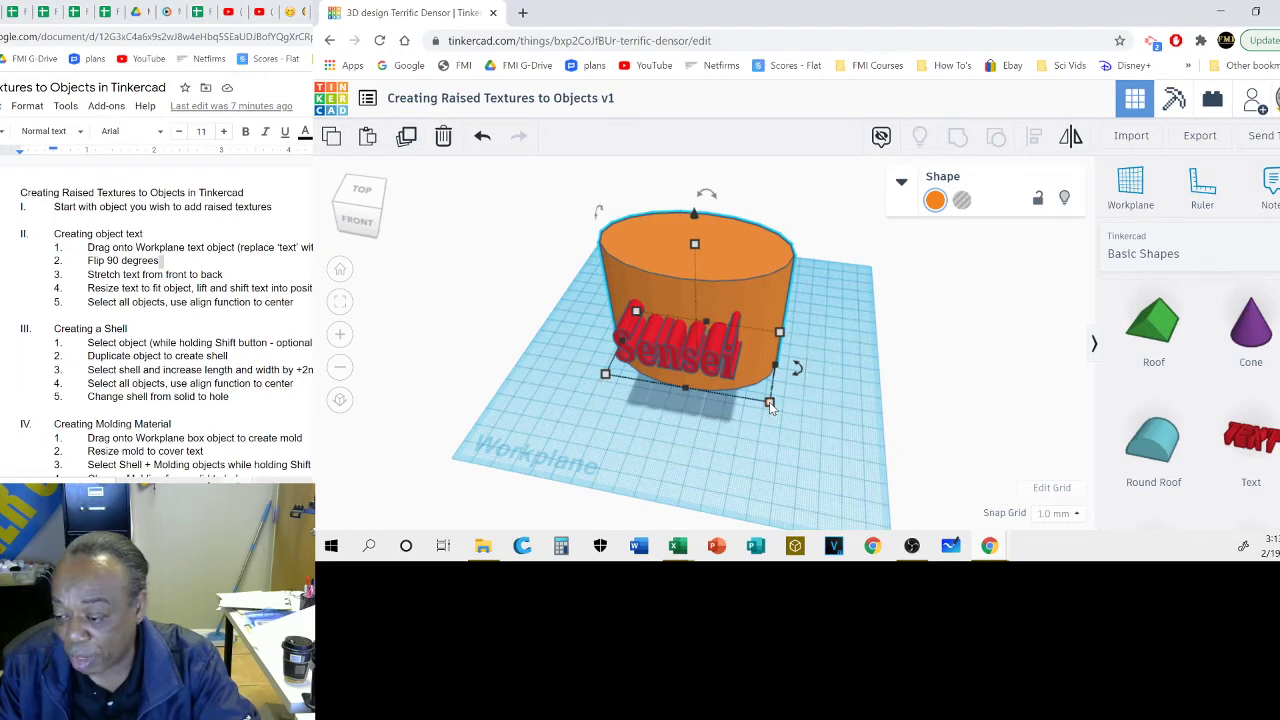
# Step: Resize the duplicate cylinder's footprint from 91 by 54 to 93 by 56 mm
pyautogui.moveTo(770, 404)
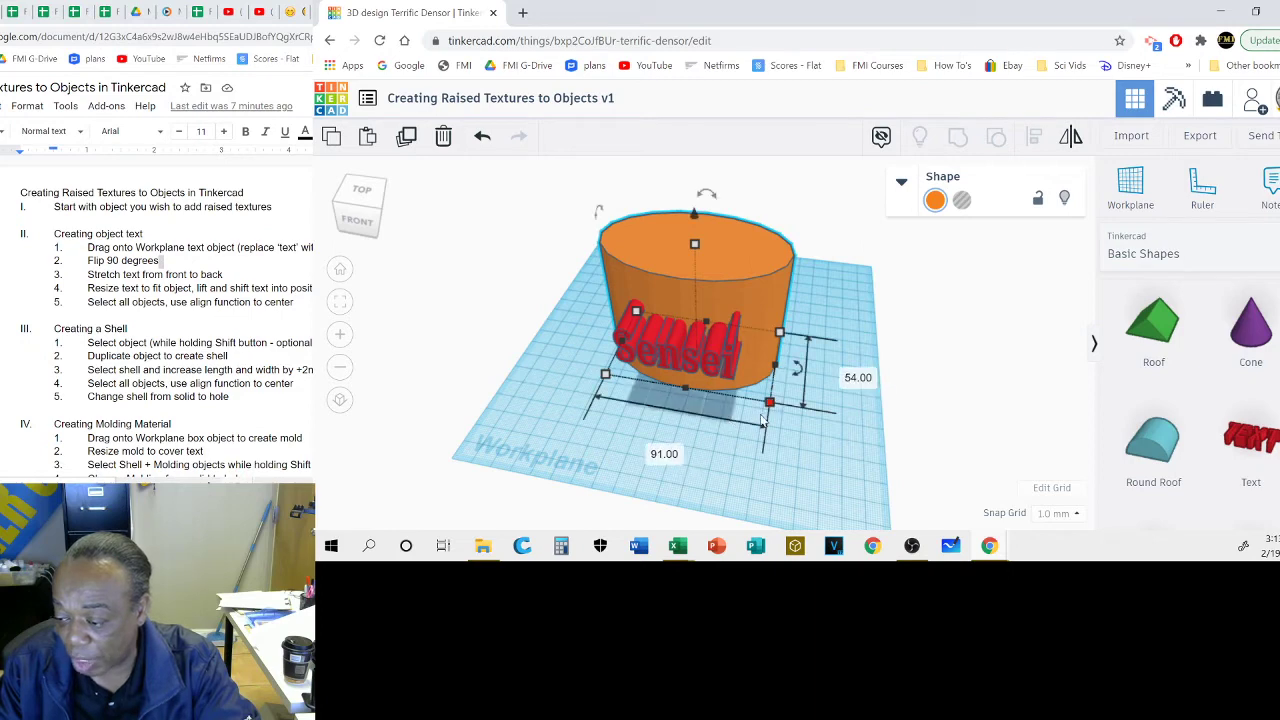
pyautogui.click(857, 380)
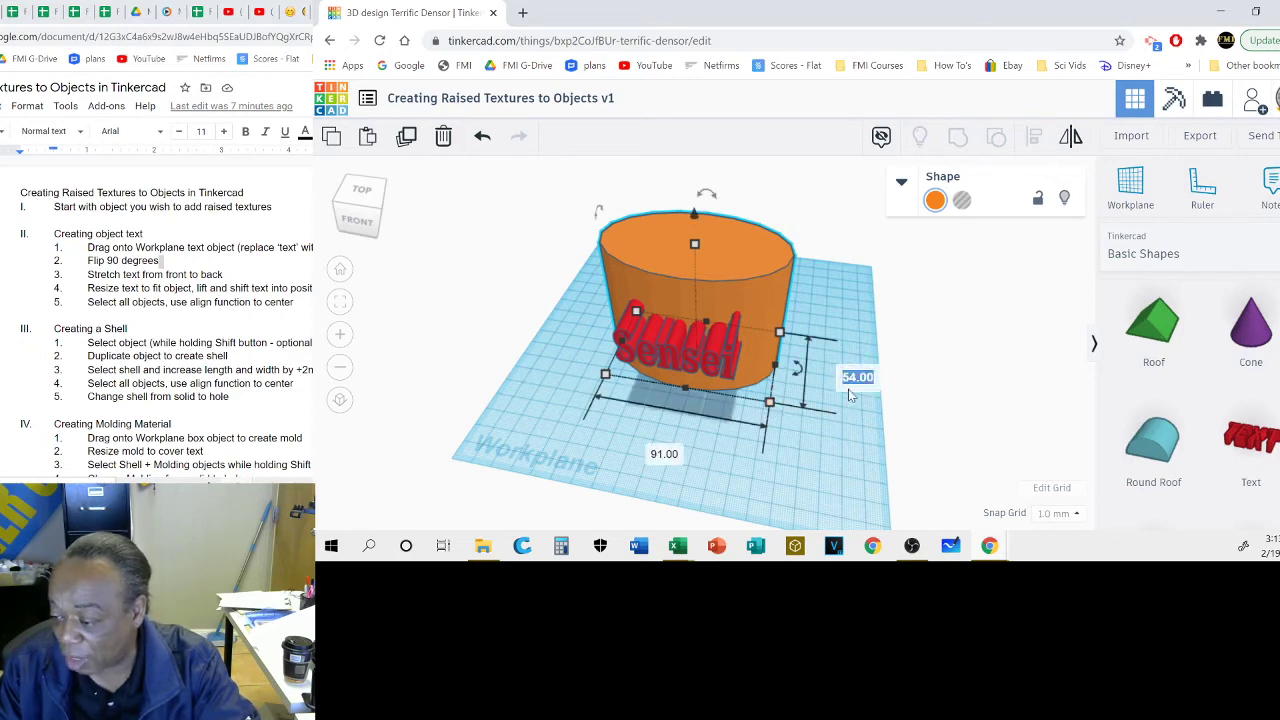
pyautogui.write('56')
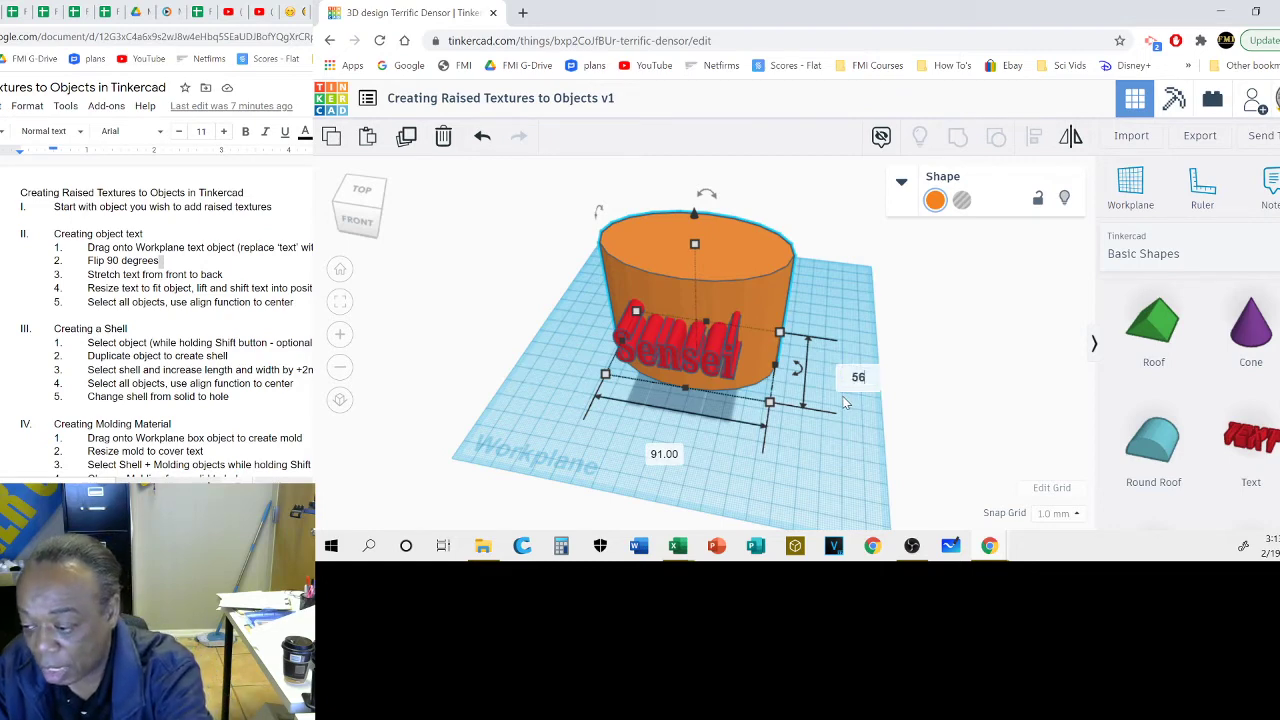
pyautogui.press('Return')
pyautogui.click(659, 466)
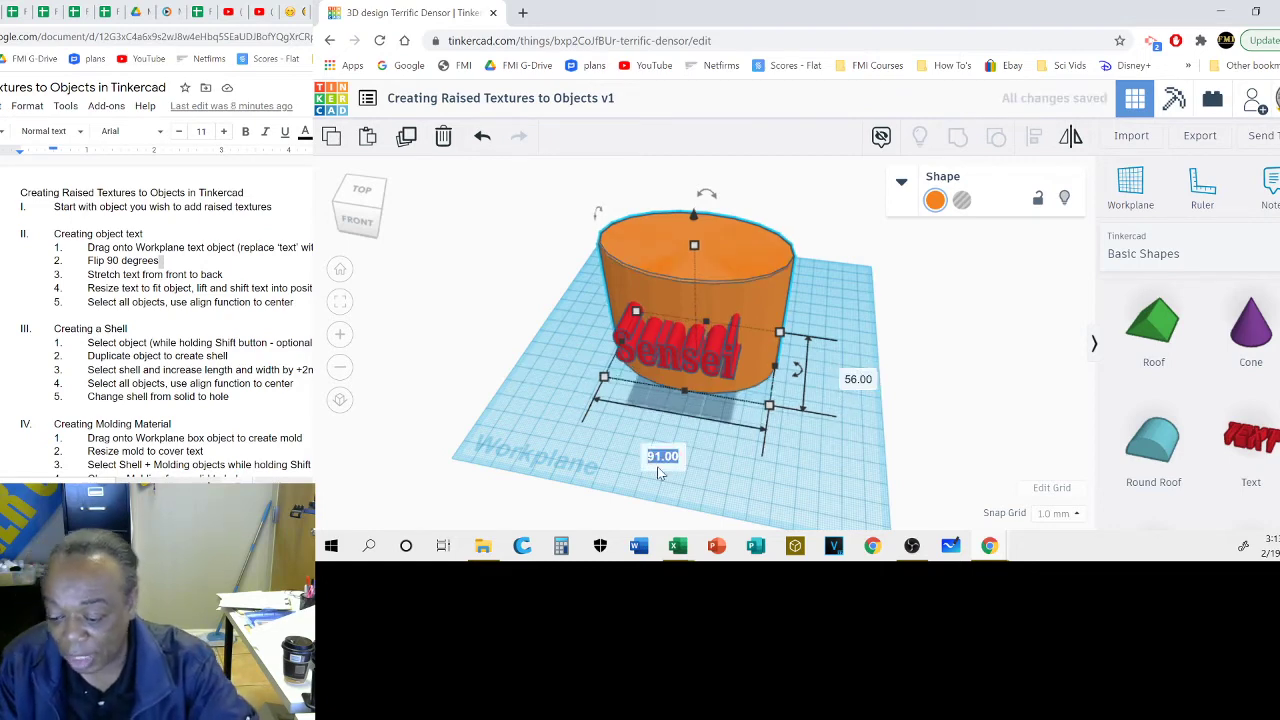
pyautogui.write('93')
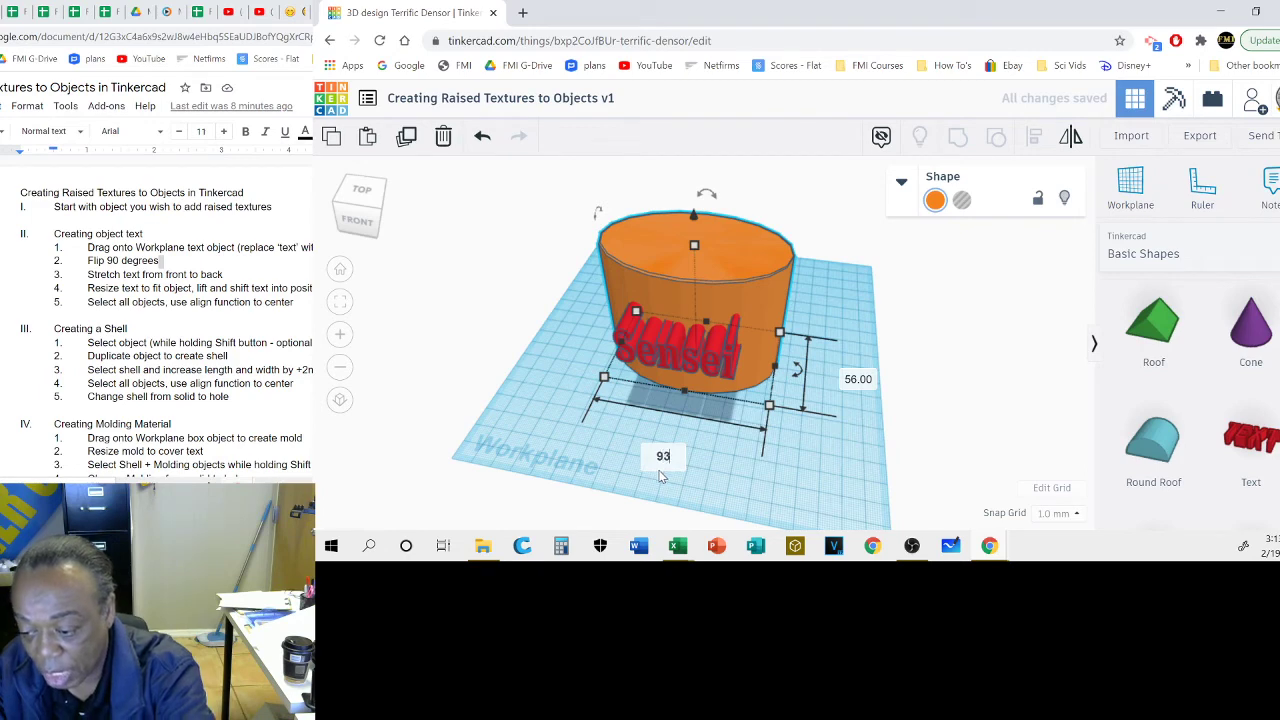
pyautogui.press('Return')
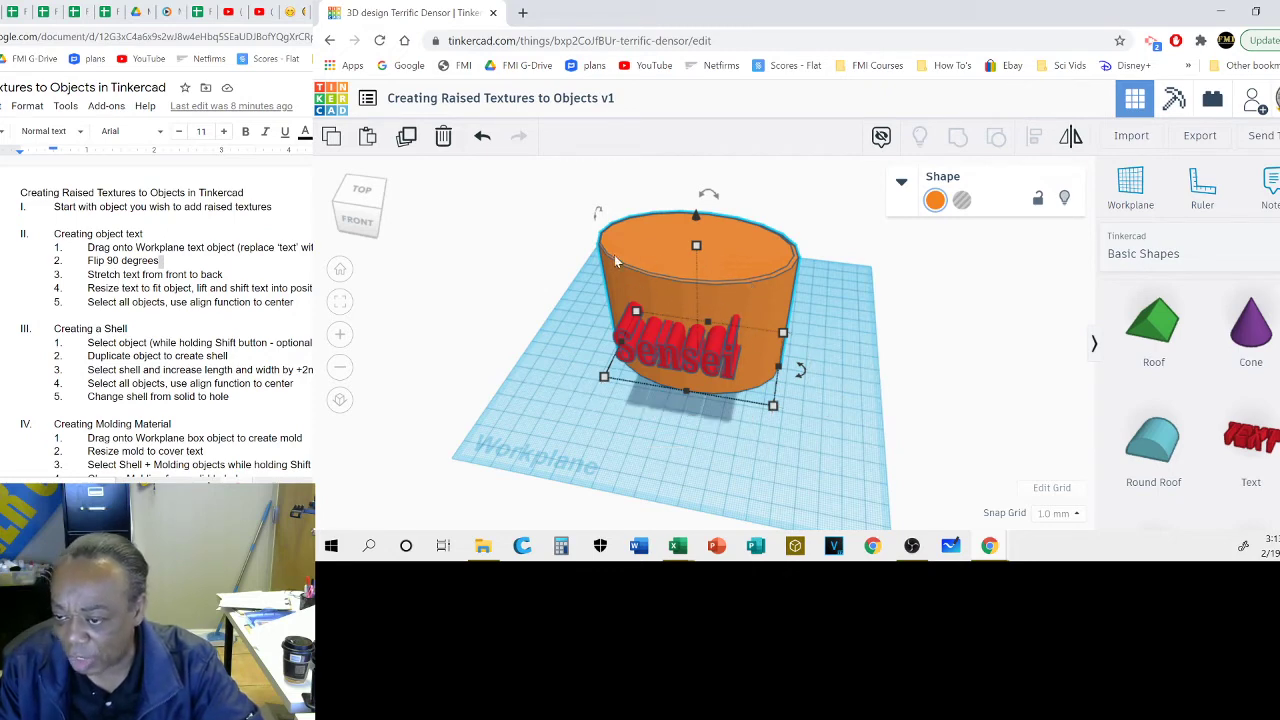
# Step: Centre-align both cylinders and the Sensei text on one another
pyautogui.moveTo(520, 200); pyautogui.dragTo(871, 433)
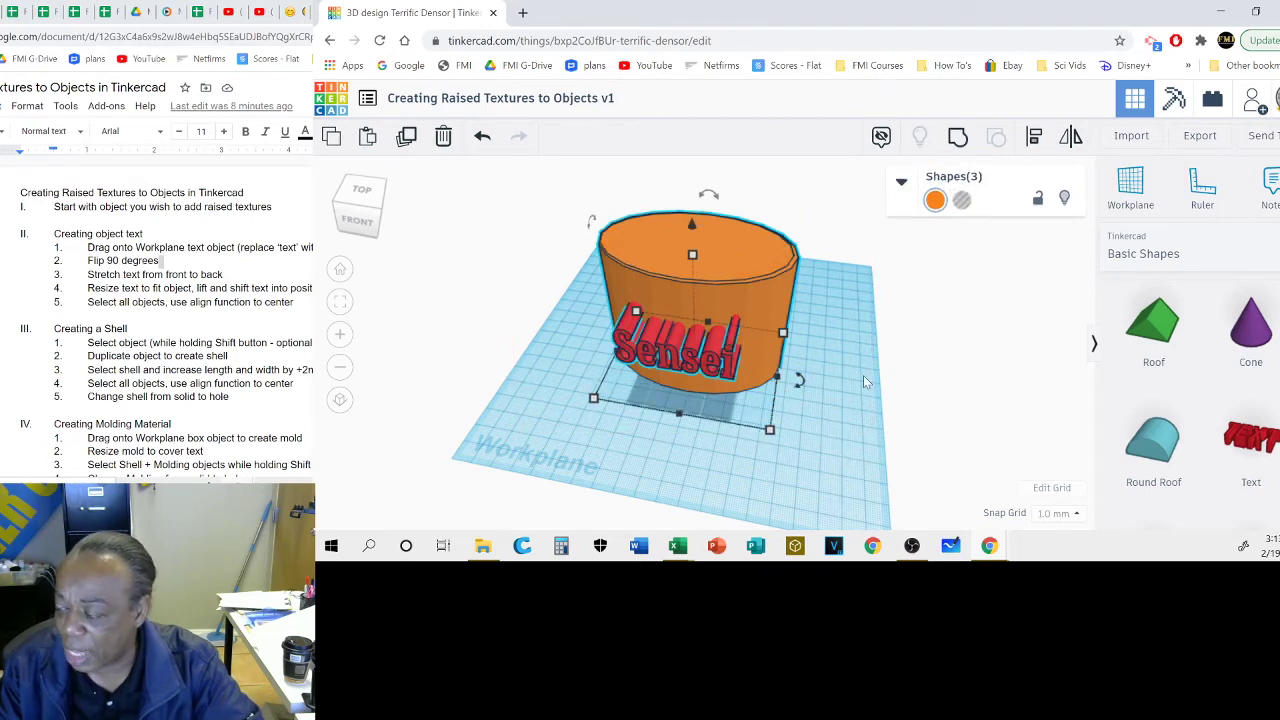
pyautogui.click(1034, 136)
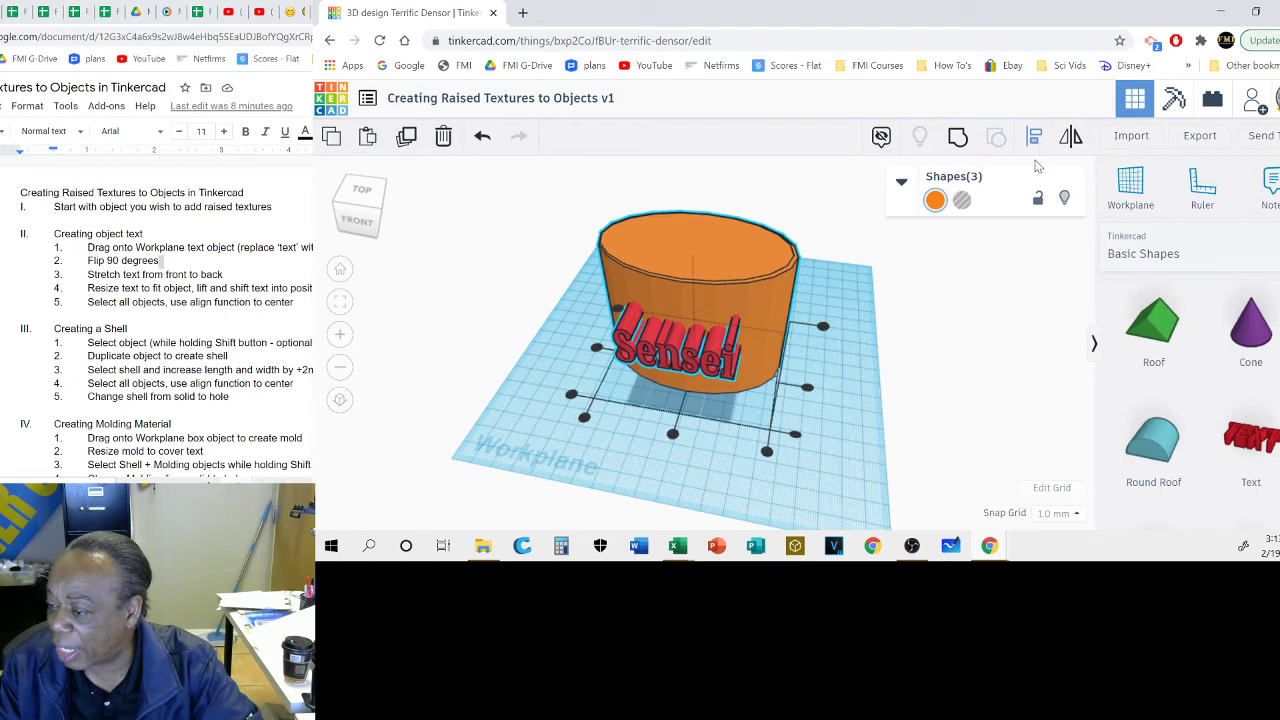
pyautogui.click(672, 437)
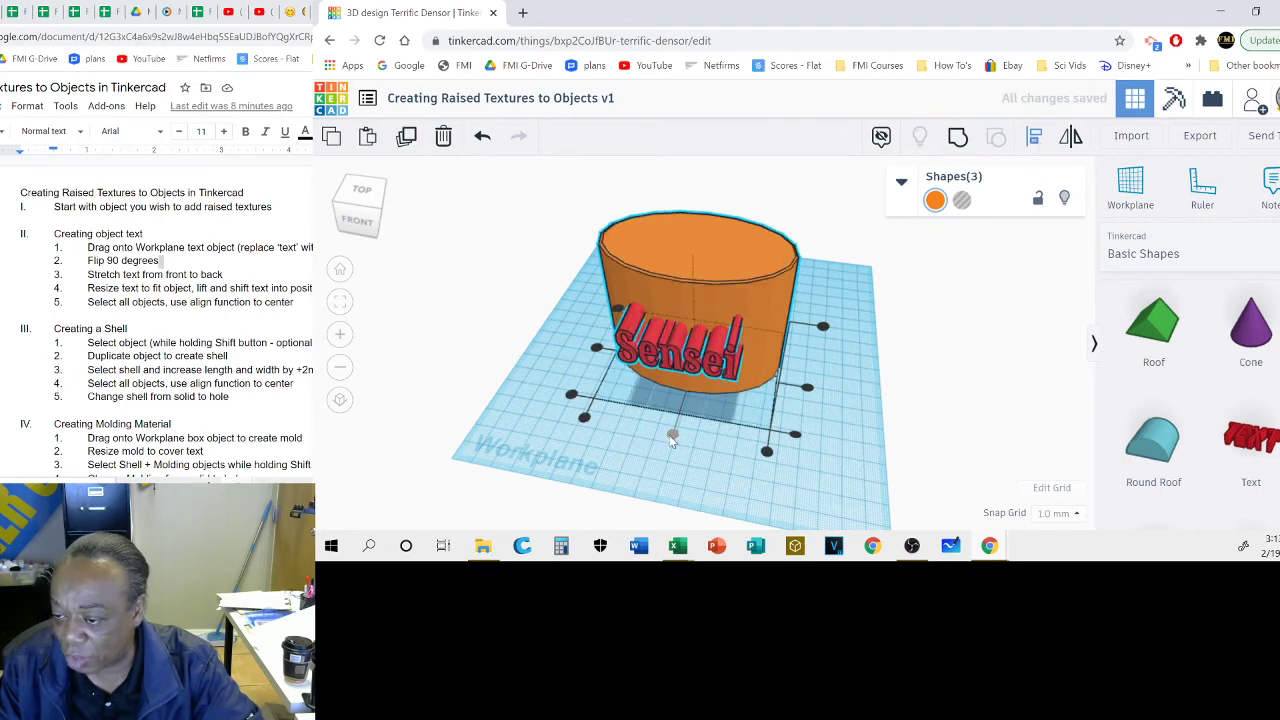
pyautogui.click(842, 395)
pyautogui.moveTo(853, 386); pyautogui.dragTo(800, 363, button='right')
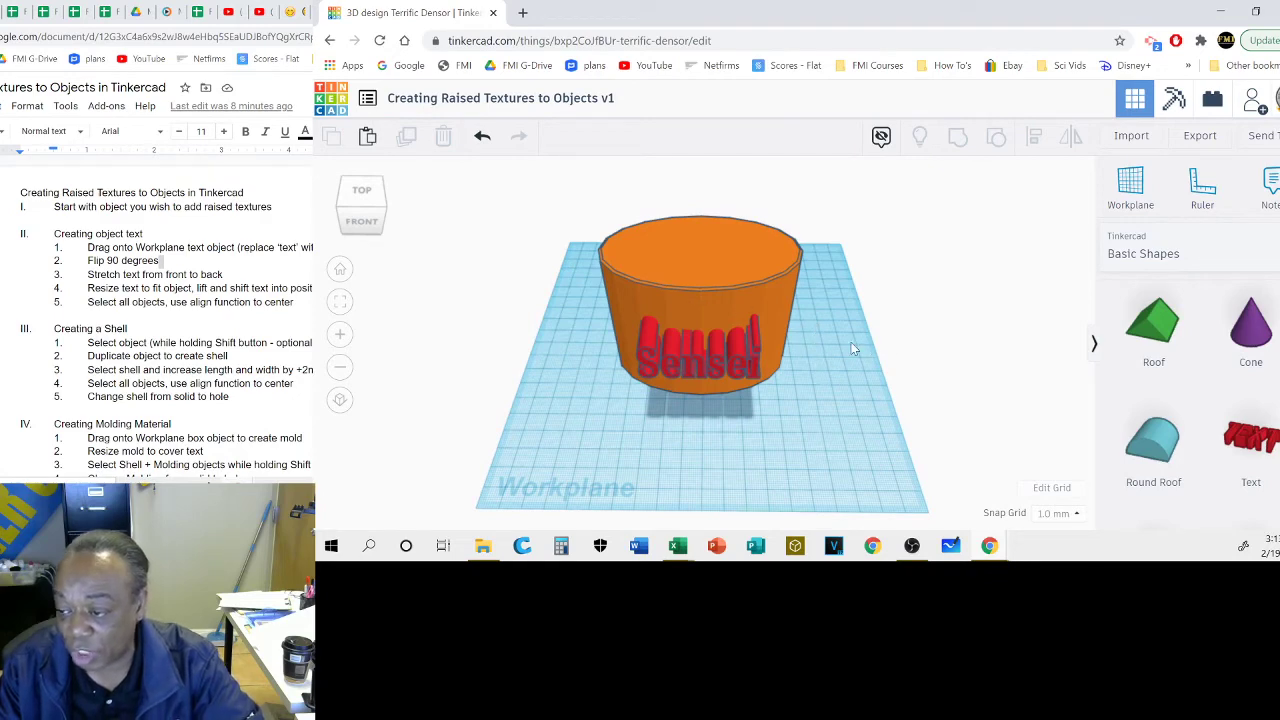
# Step: Make the outer shell cylinder a hole
pyautogui.click(620, 300)
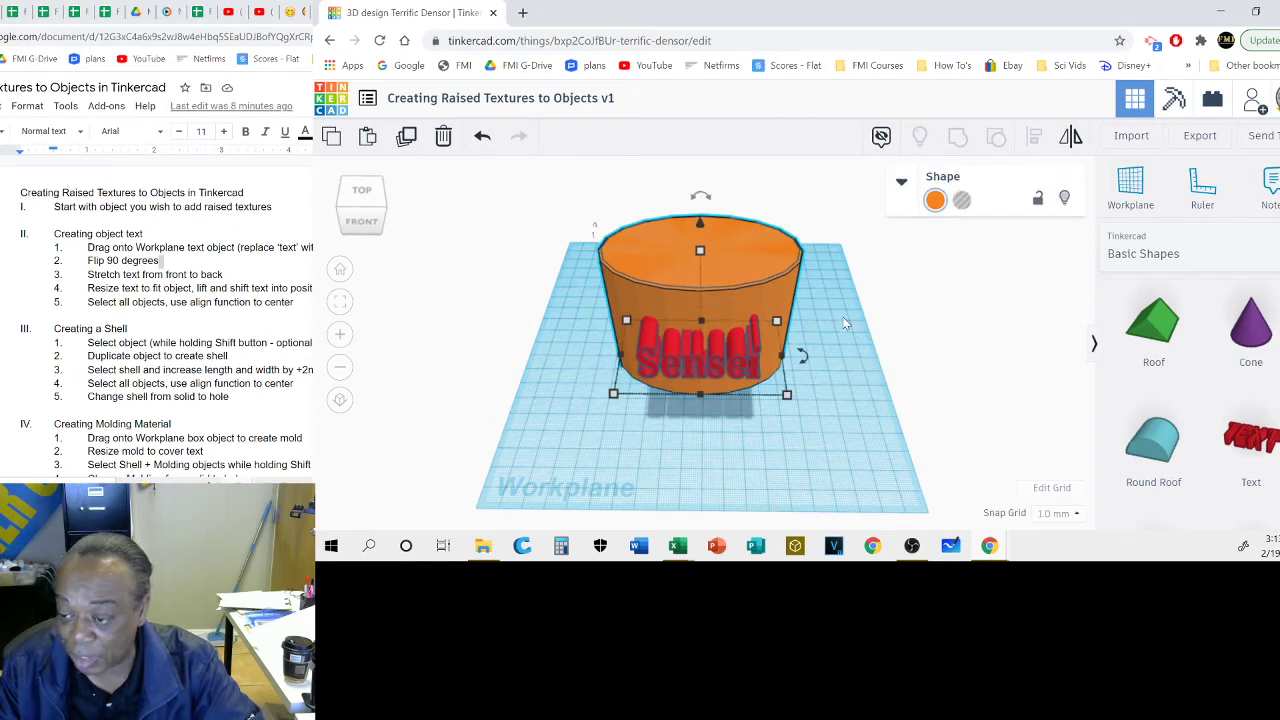
pyautogui.click(962, 201)
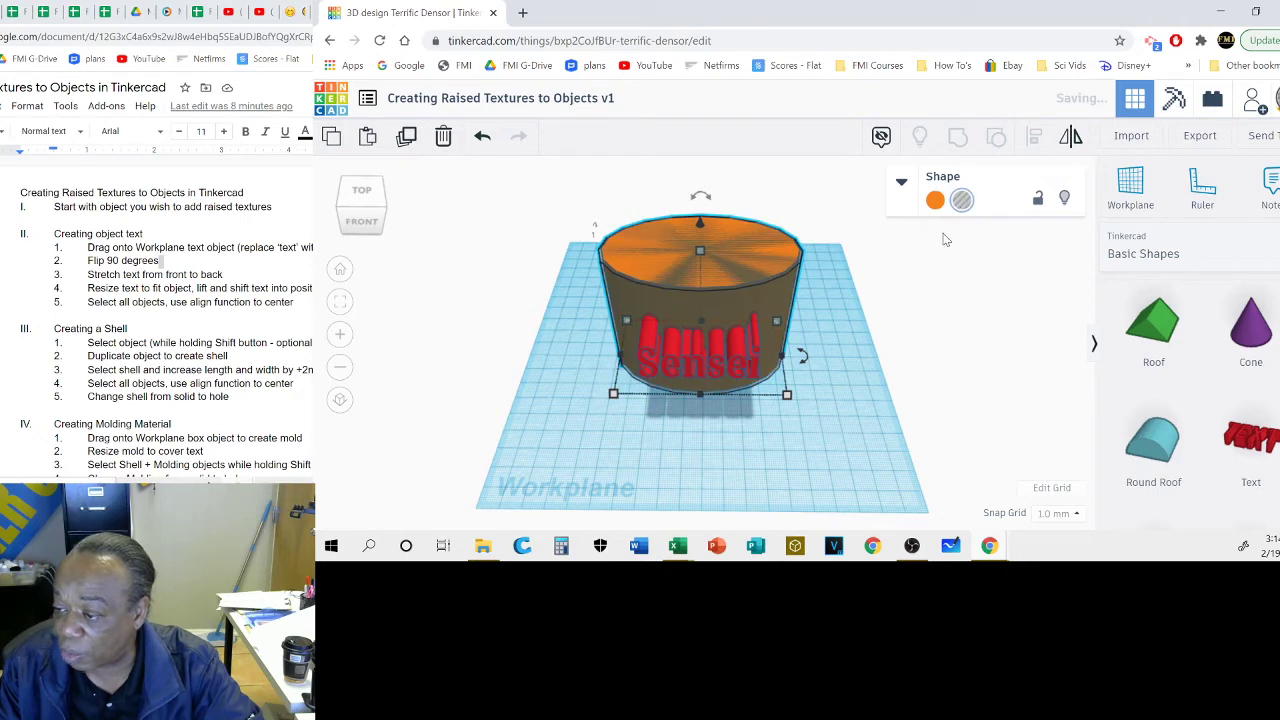
pyautogui.click(833, 408)
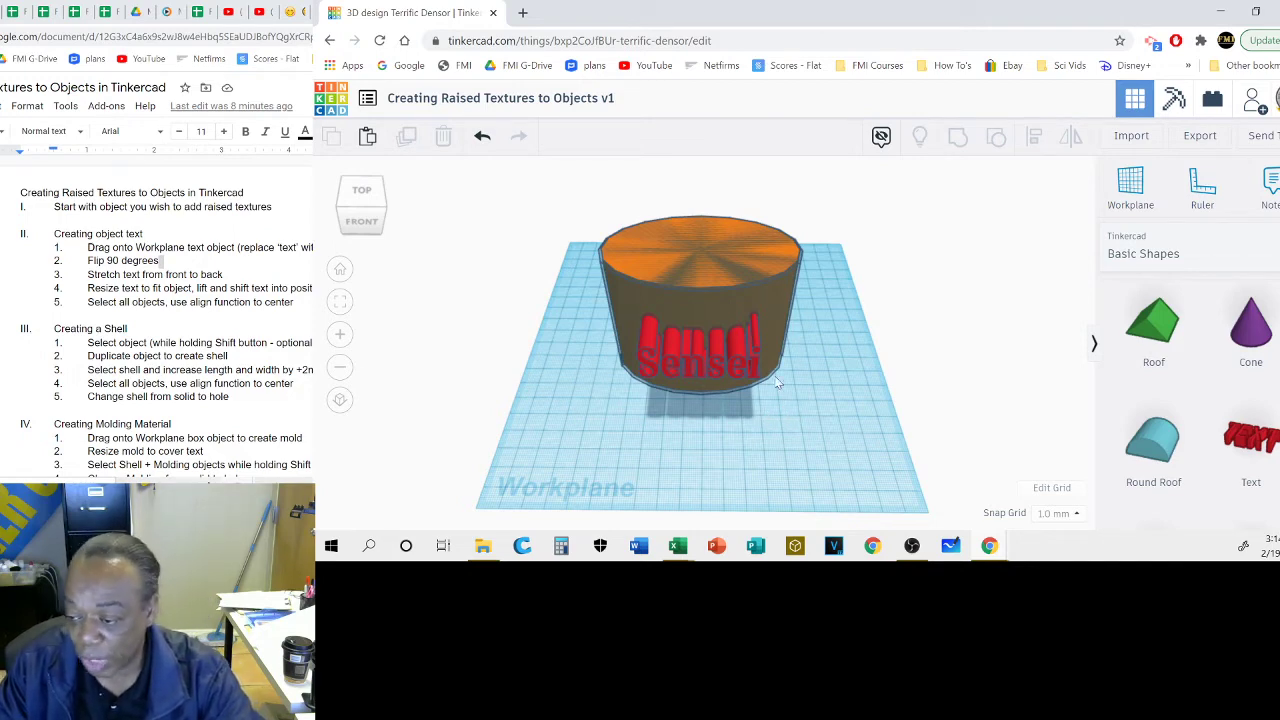
# Step: Add a red box to the workplane and stretch it much wider
pyautogui.moveTo(825, 455); pyautogui.dragTo(768, 432, button='right')
pyautogui.scroll(5, 1200, 400)
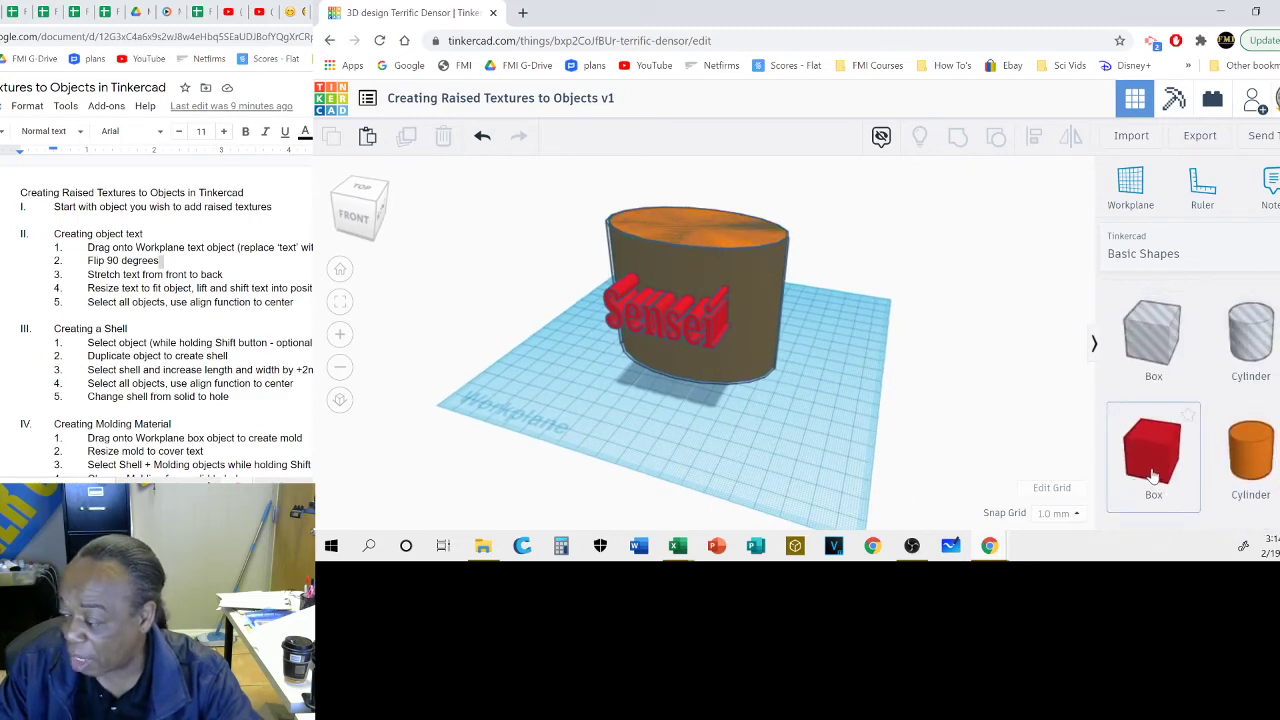
pyautogui.moveTo(1152, 460); pyautogui.dragTo(584, 330)
pyautogui.moveTo(747, 452); pyautogui.dragTo(650, 375, button='right')
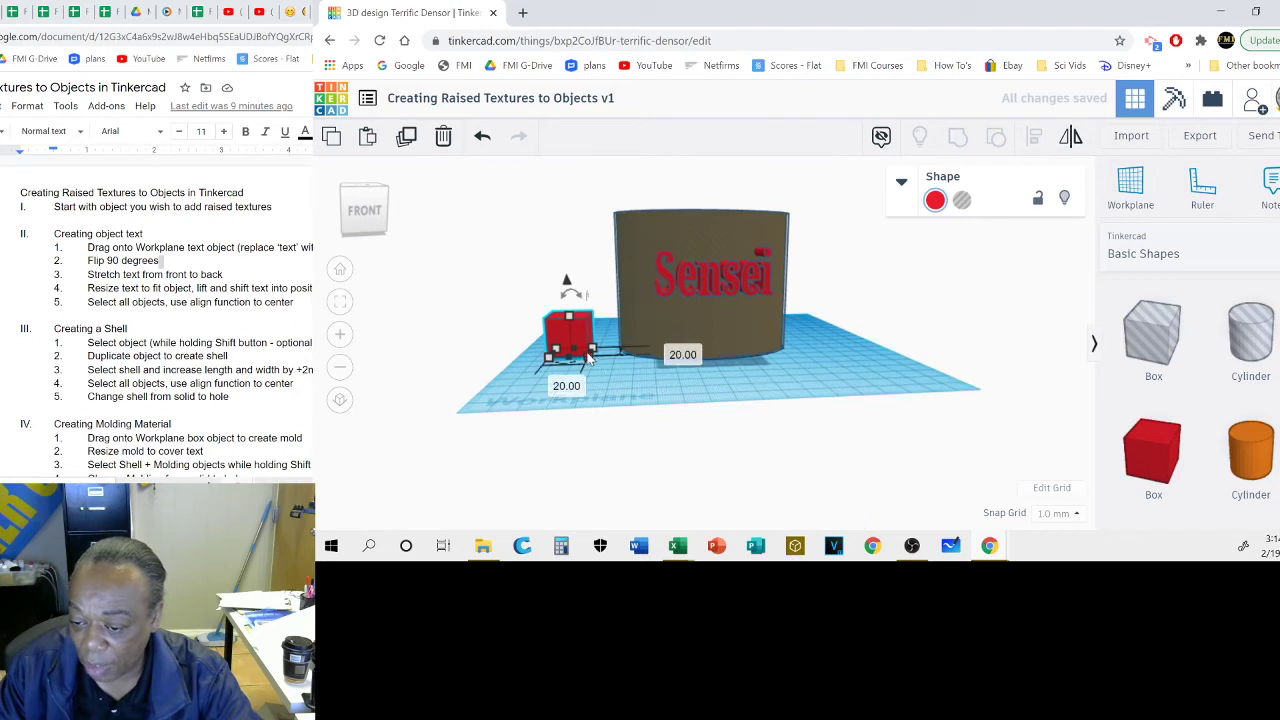
pyautogui.moveTo(591, 362); pyautogui.dragTo(861, 373)
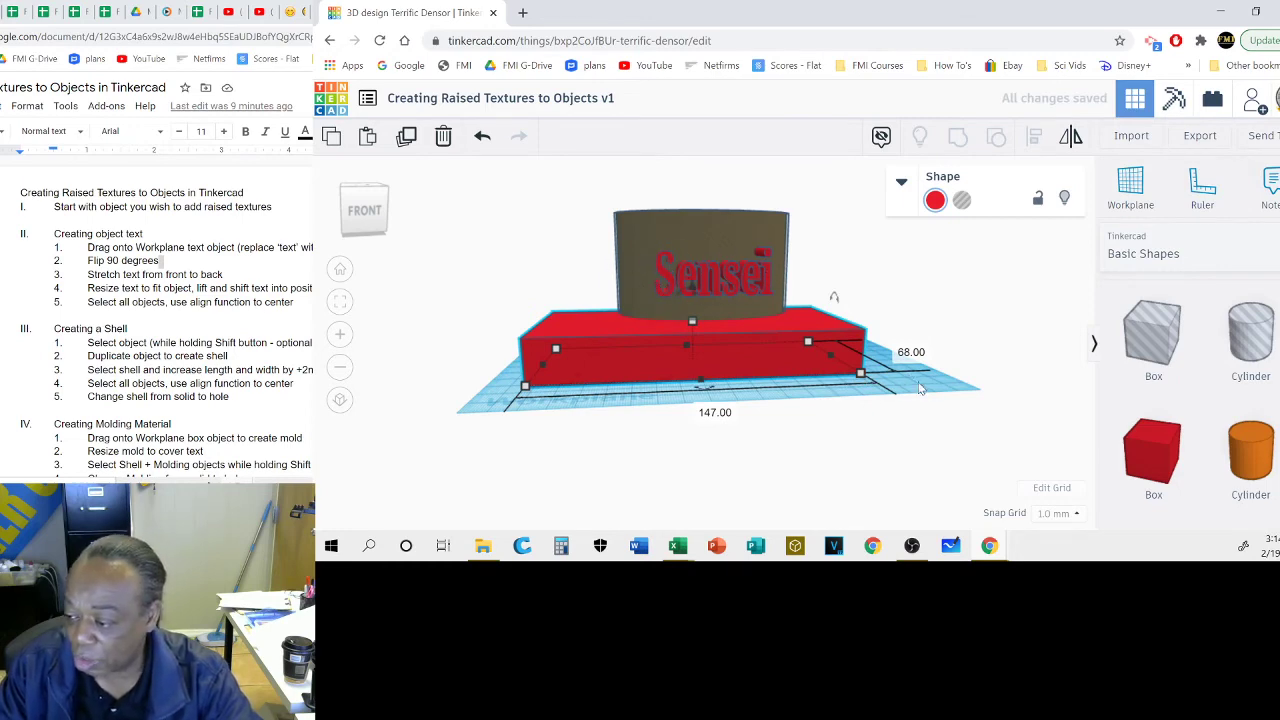
# Step: Enlarge the box to about 154 by 258 mm and 58 mm tall, enclosing the cylinder
pyautogui.moveTo(921, 389); pyautogui.dragTo(691, 410, button='right')
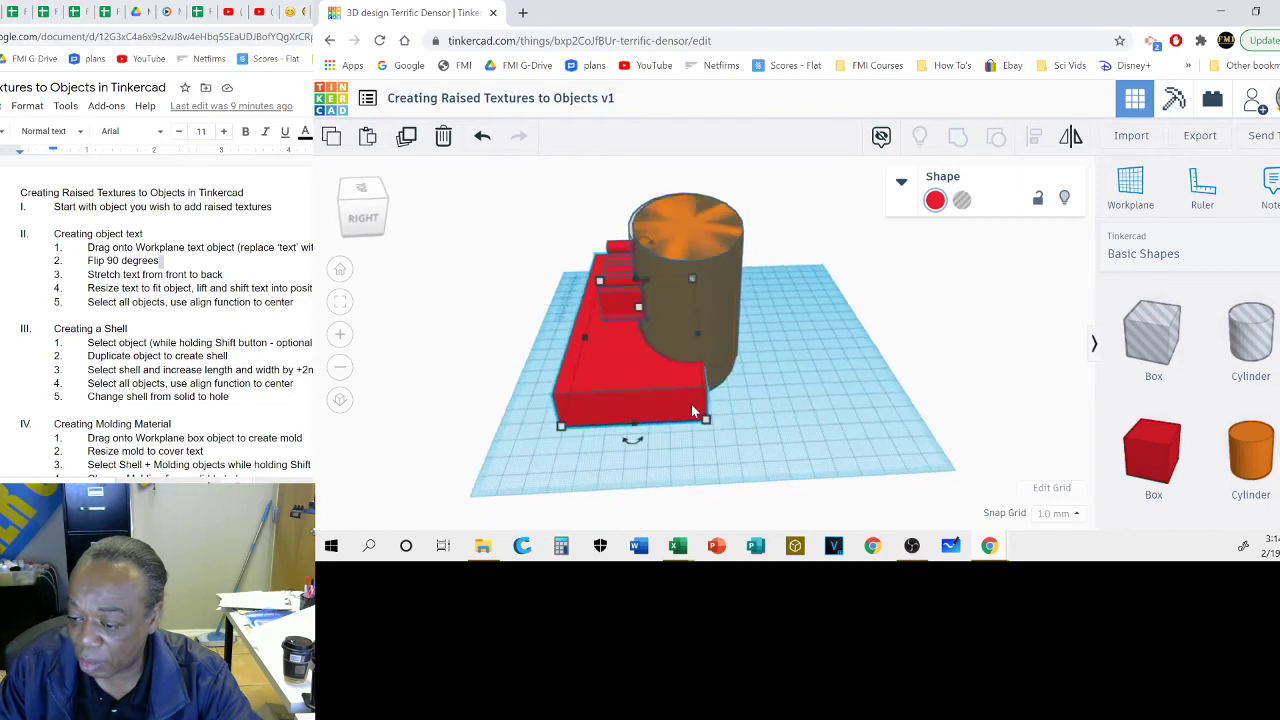
pyautogui.moveTo(705, 418); pyautogui.dragTo(797, 426)
pyautogui.moveTo(517, 449); pyautogui.dragTo(741, 412, button='right')
pyautogui.click(800, 345)
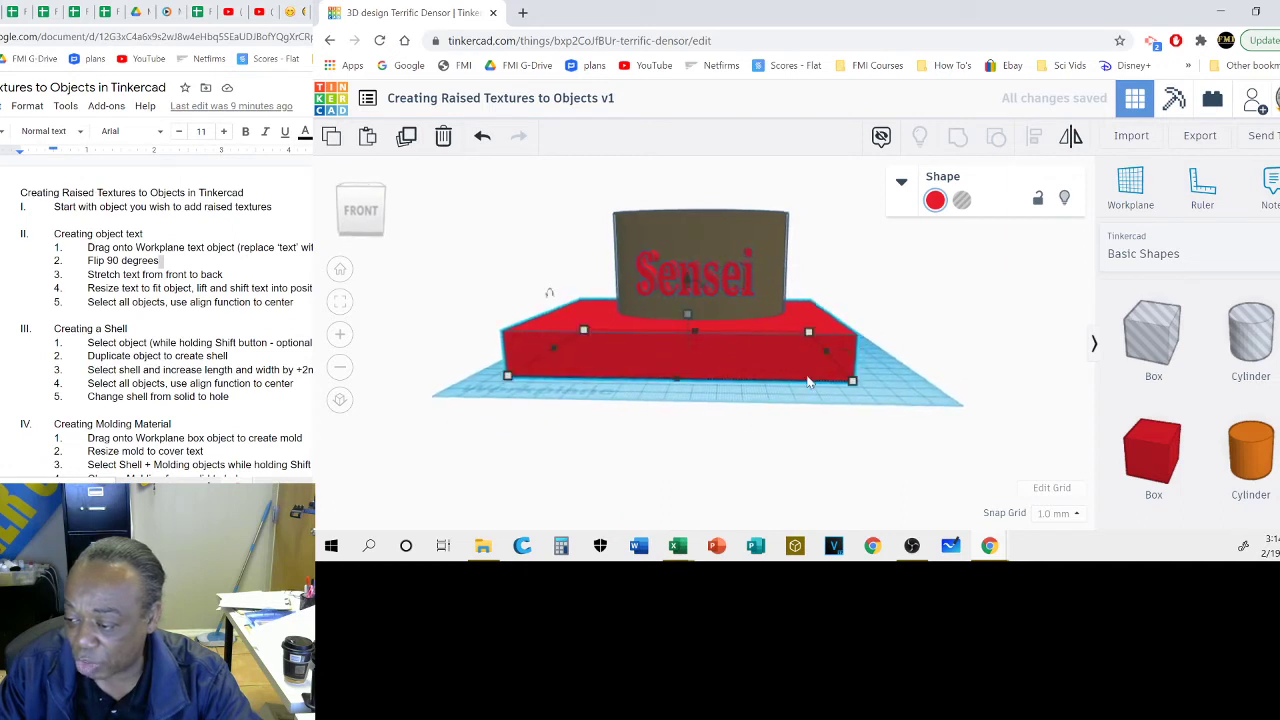
pyautogui.moveTo(808, 332); pyautogui.dragTo(786, 302)
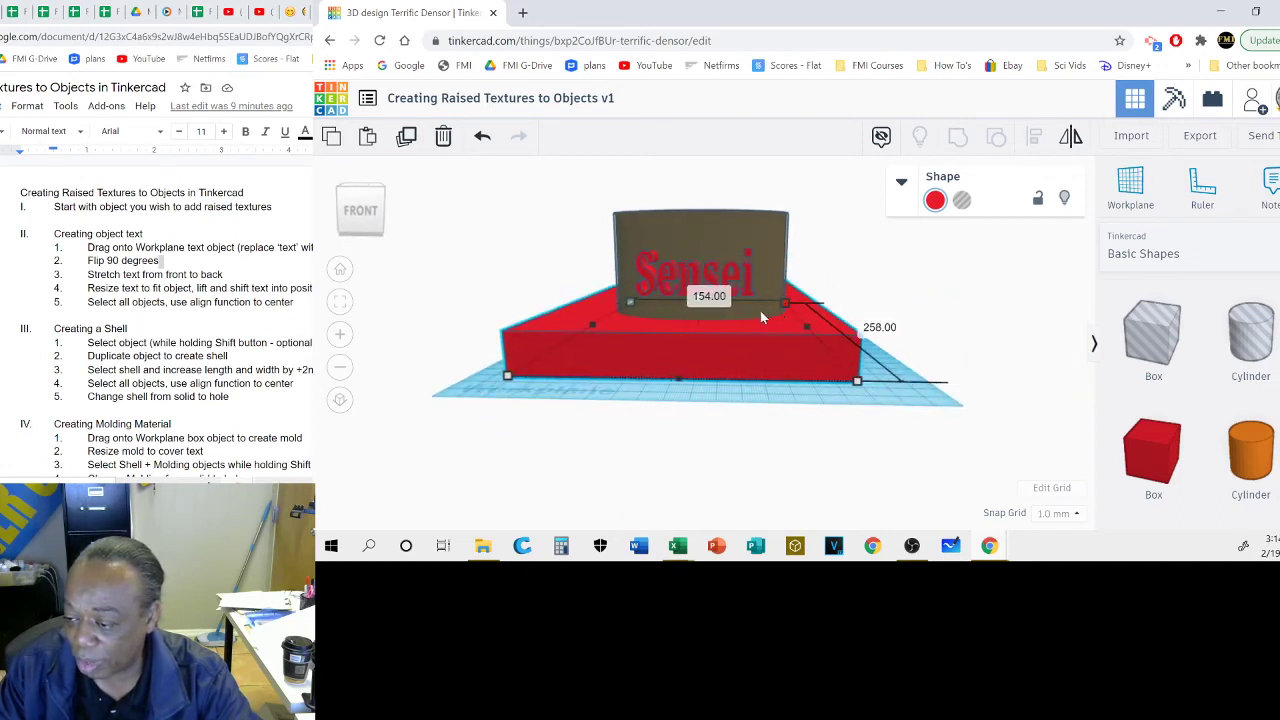
pyautogui.click(705, 394)
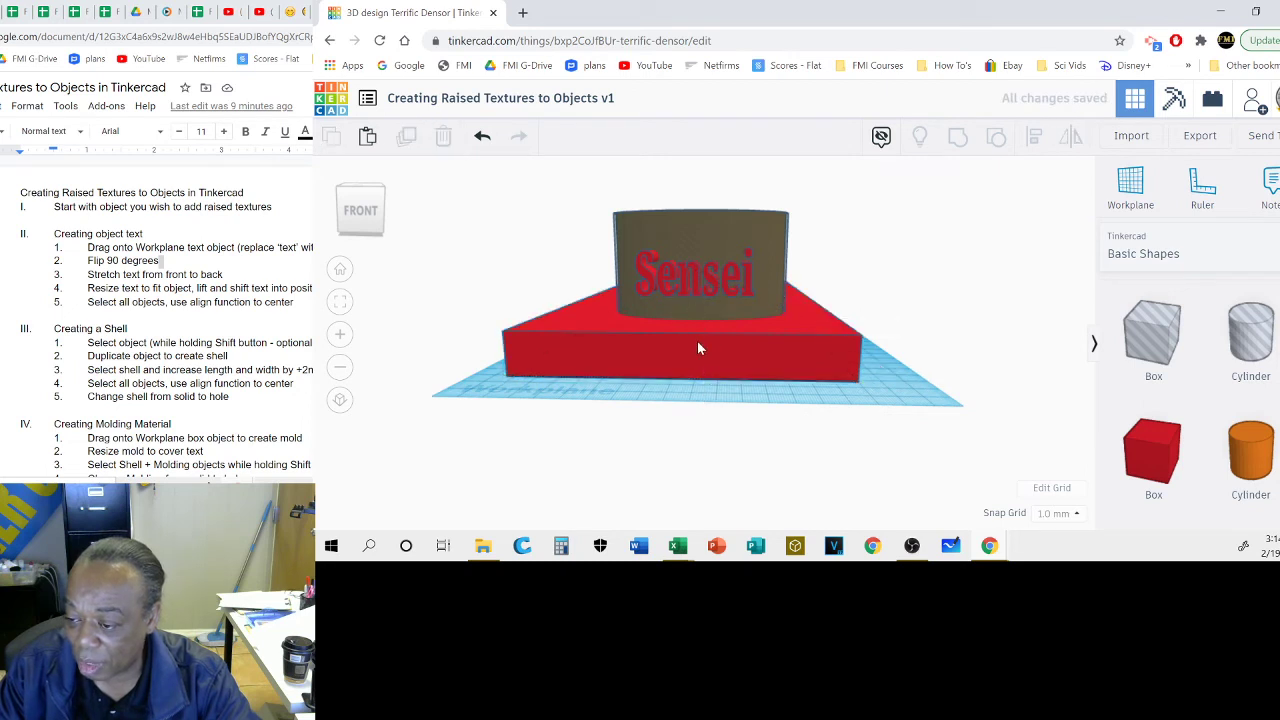
pyautogui.click(697, 345)
pyautogui.moveTo(699, 294); pyautogui.dragTo(692, 241)
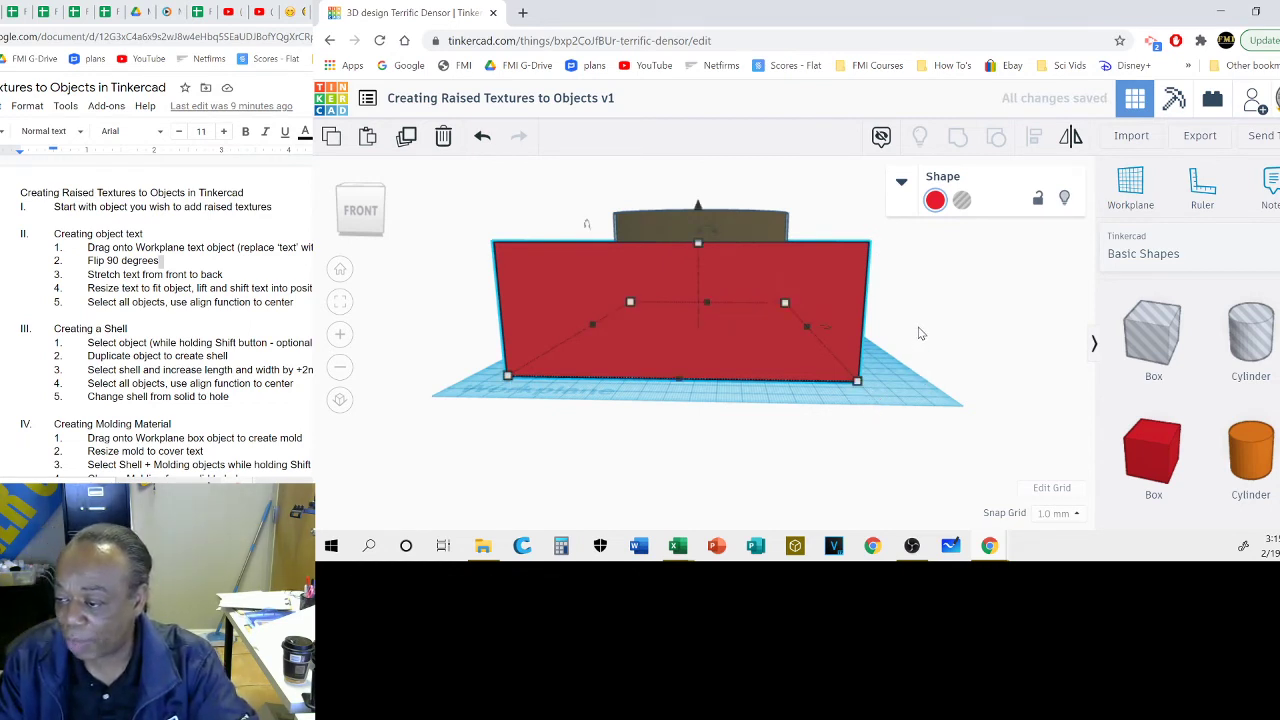
pyautogui.moveTo(920, 333); pyautogui.dragTo(850, 325, button='right')
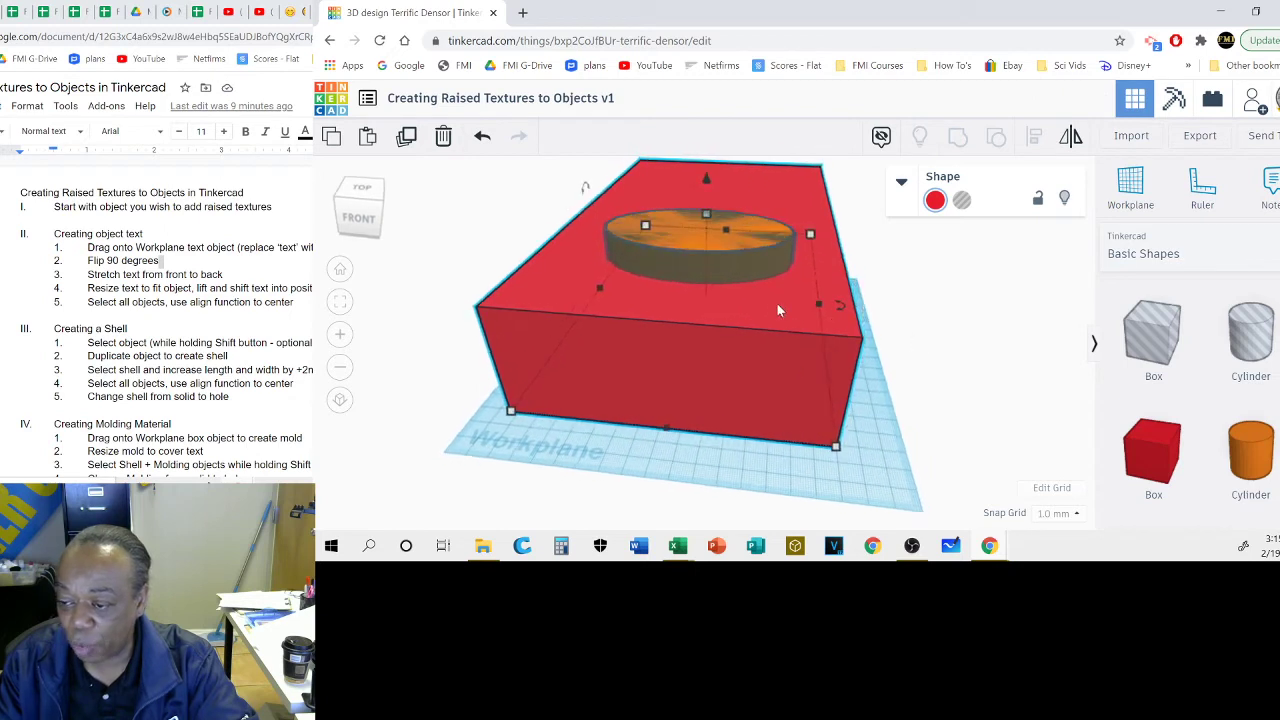
# Step: Group the orange shell cylinder and the red mold box with Ctrl+G into one shape
pyautogui.click(924, 307)
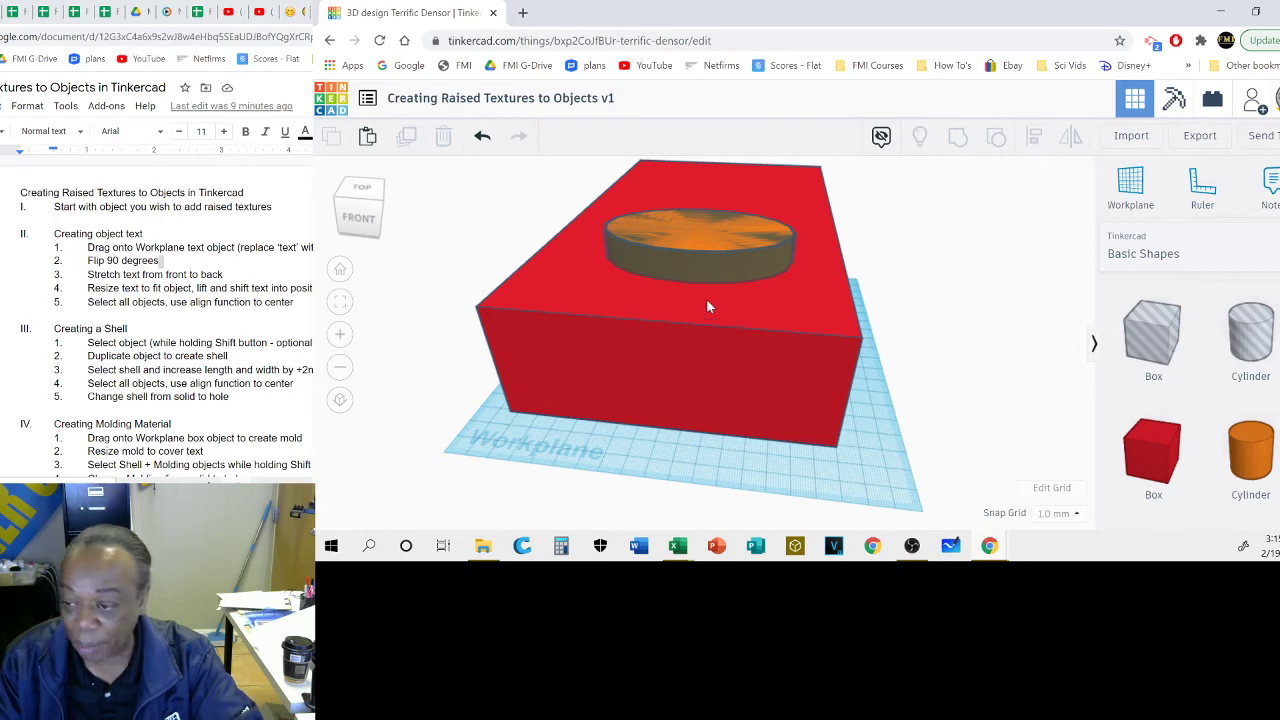
pyautogui.click(712, 268)
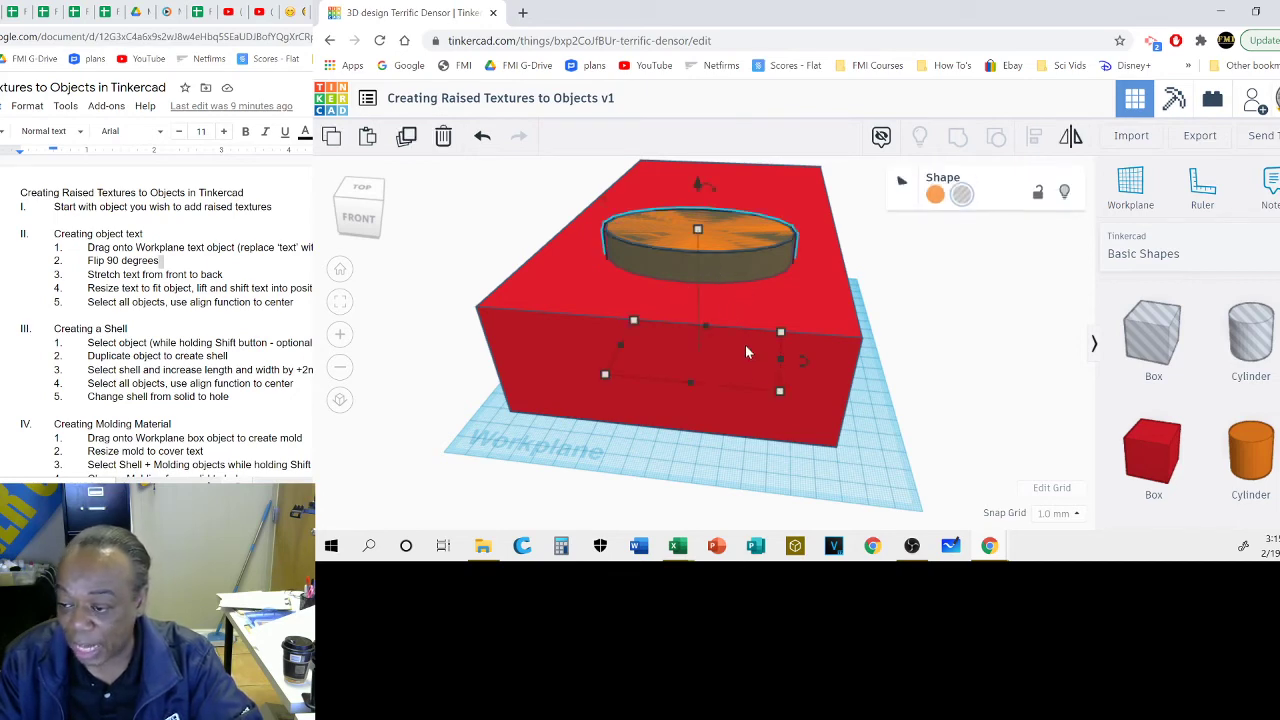
pyautogui.keyDown('shift'); pyautogui.click(819, 368); pyautogui.keyUp('shift')
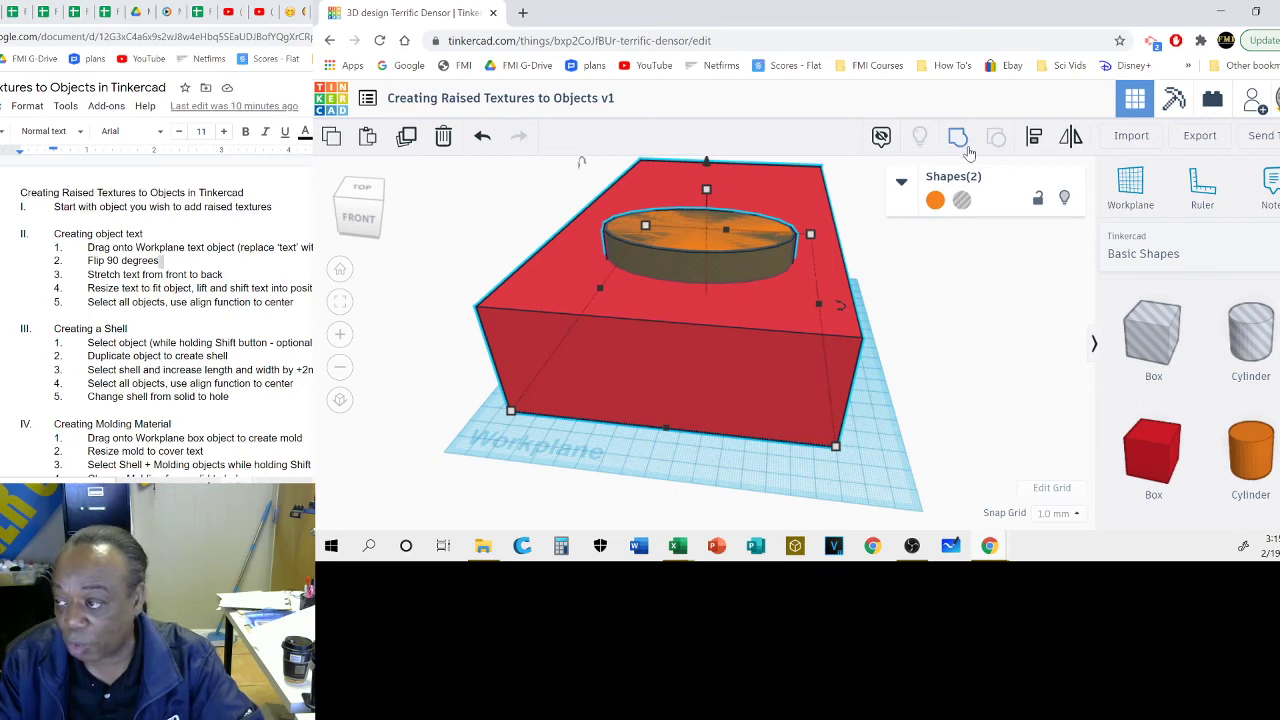
pyautogui.hotkey('ctrl', 'g')
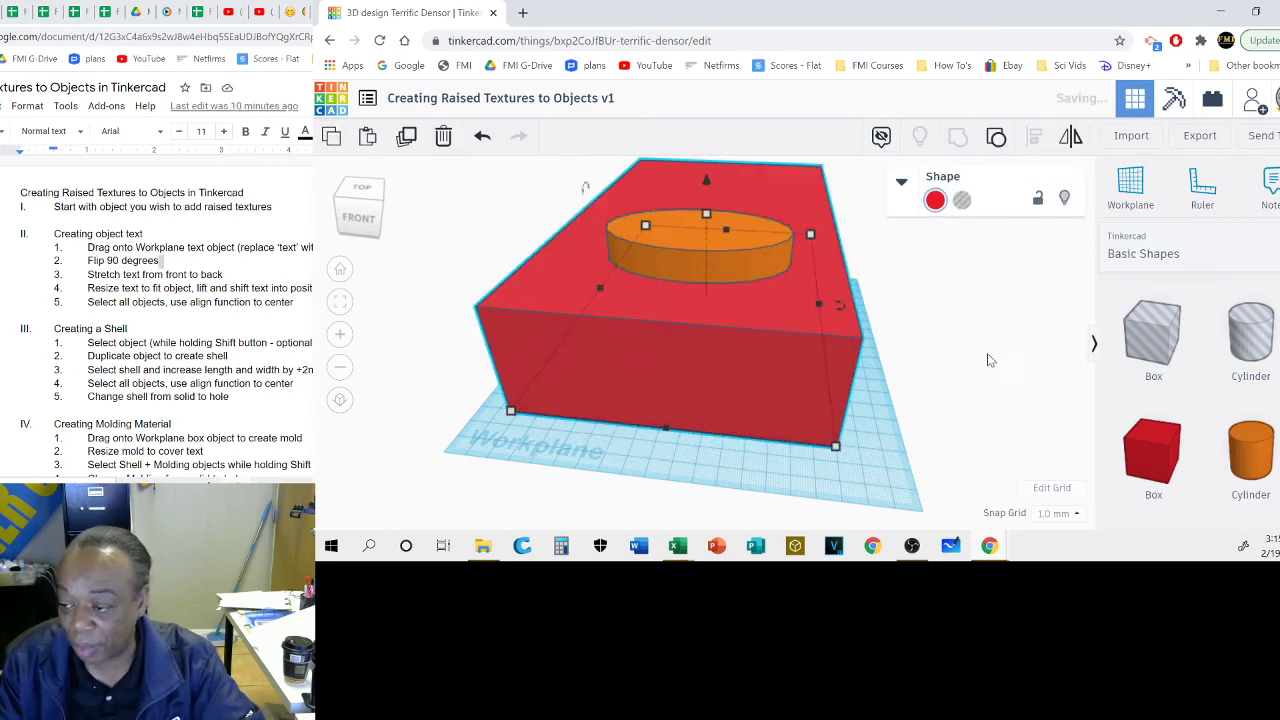
pyautogui.click(988, 358)
pyautogui.scroll(-4, 655, 306)
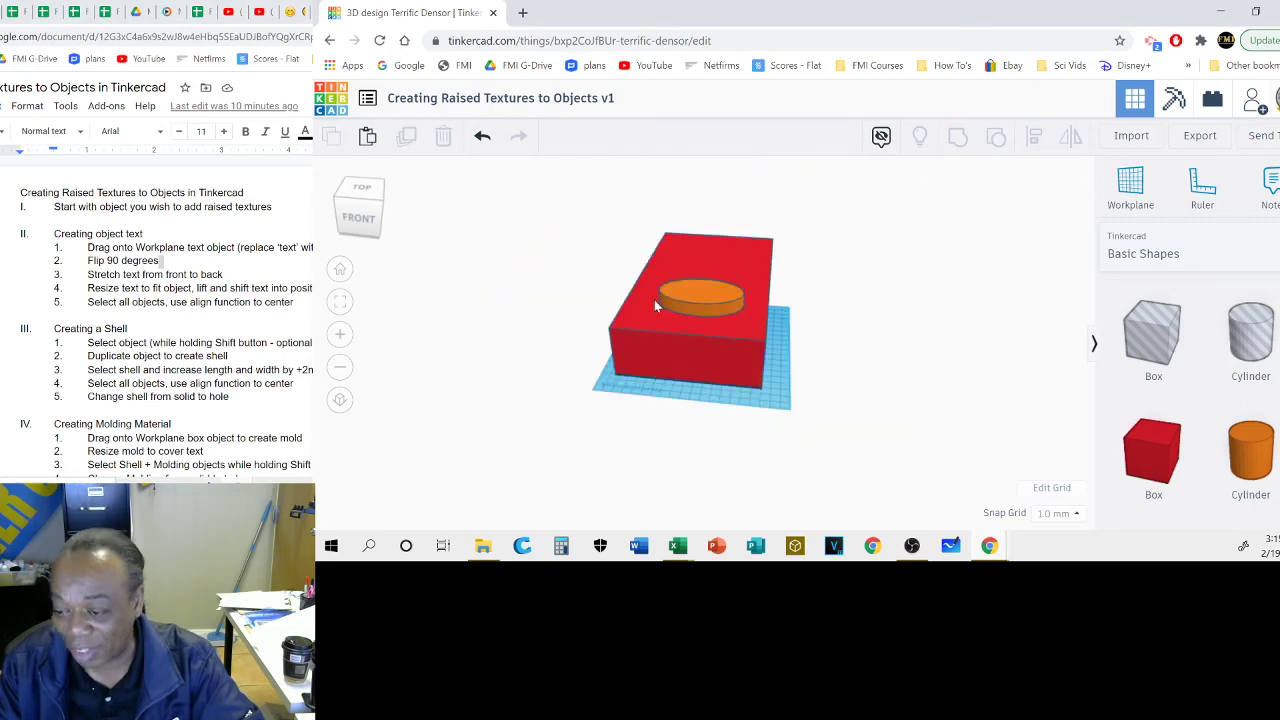
# Step: Make the red mold box a hole, then group it with the cylinder and Sensei text
pyautogui.click(627, 345)
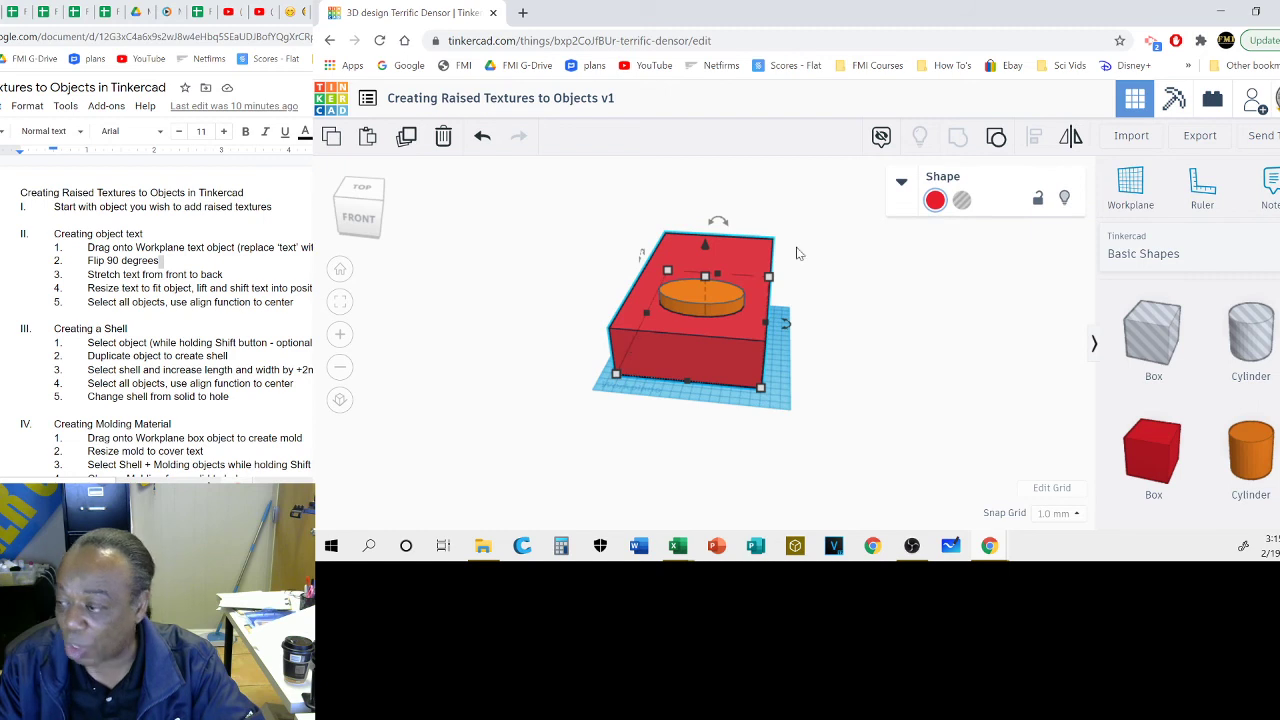
pyautogui.click(962, 201)
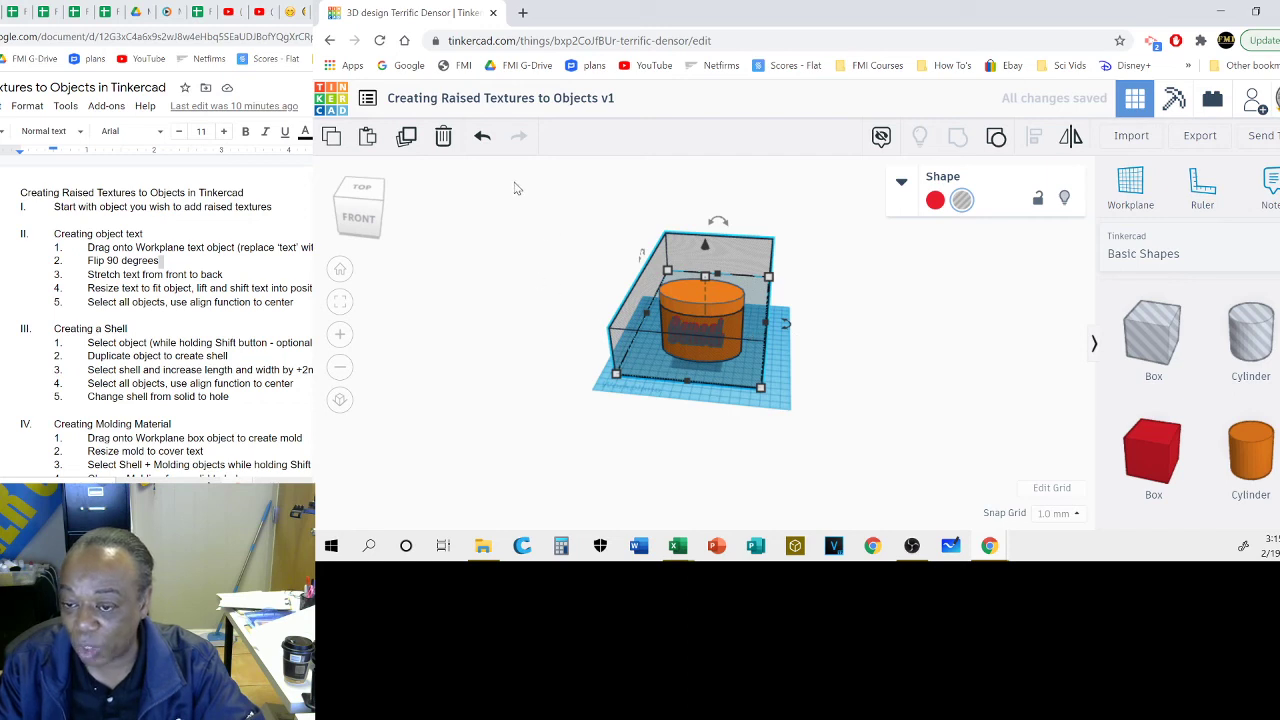
pyautogui.moveTo(512, 181); pyautogui.dragTo(914, 459)
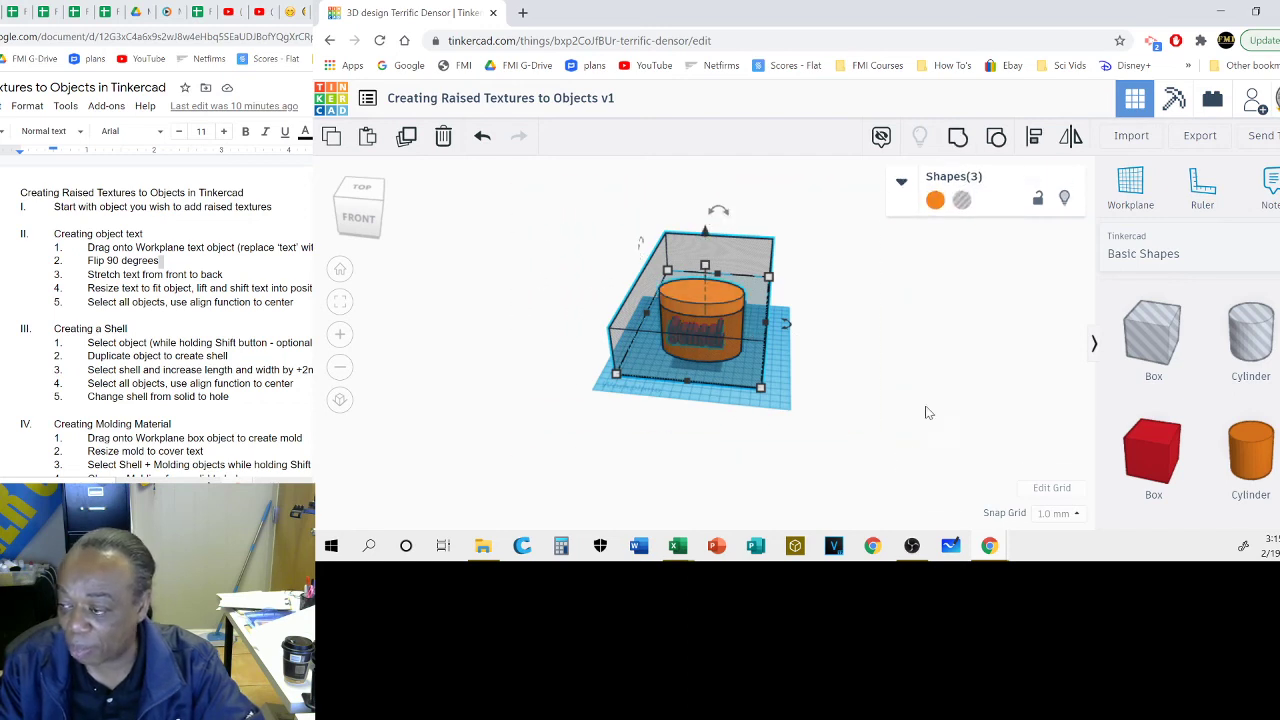
pyautogui.click(958, 142)
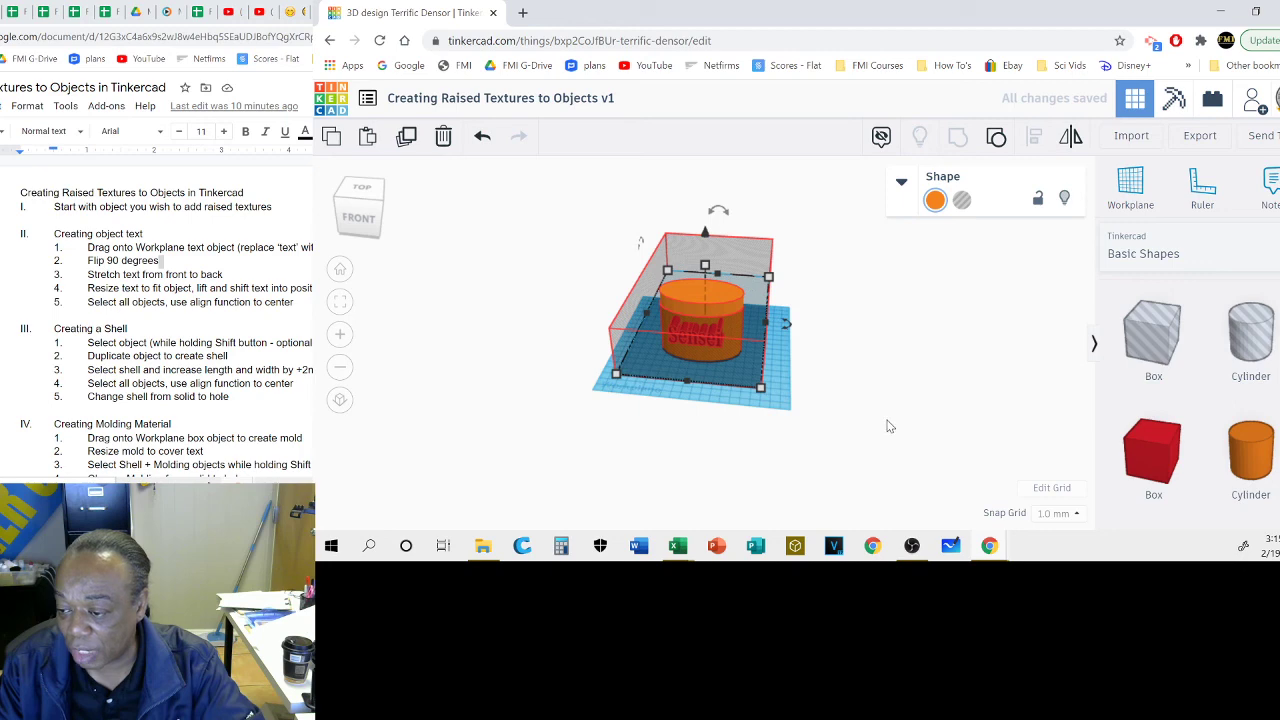
pyautogui.press('f')
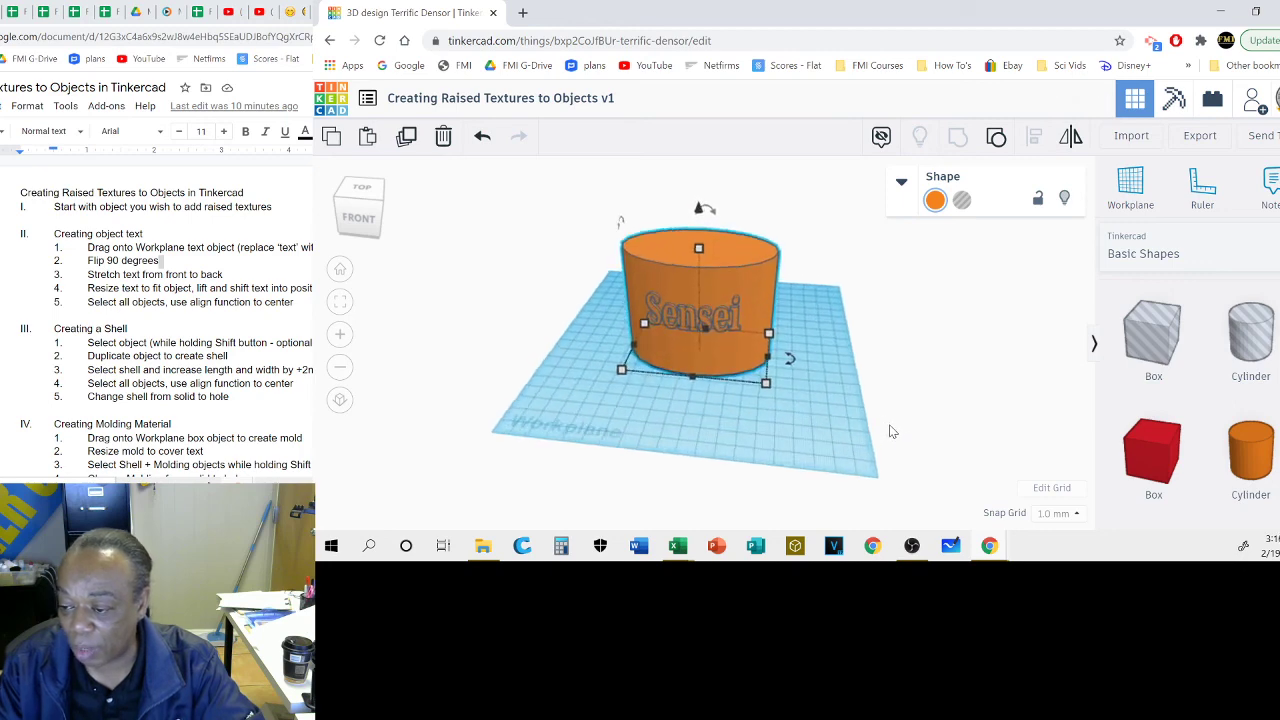
pyautogui.moveTo(844, 394); pyautogui.dragTo(930, 357, button='right')
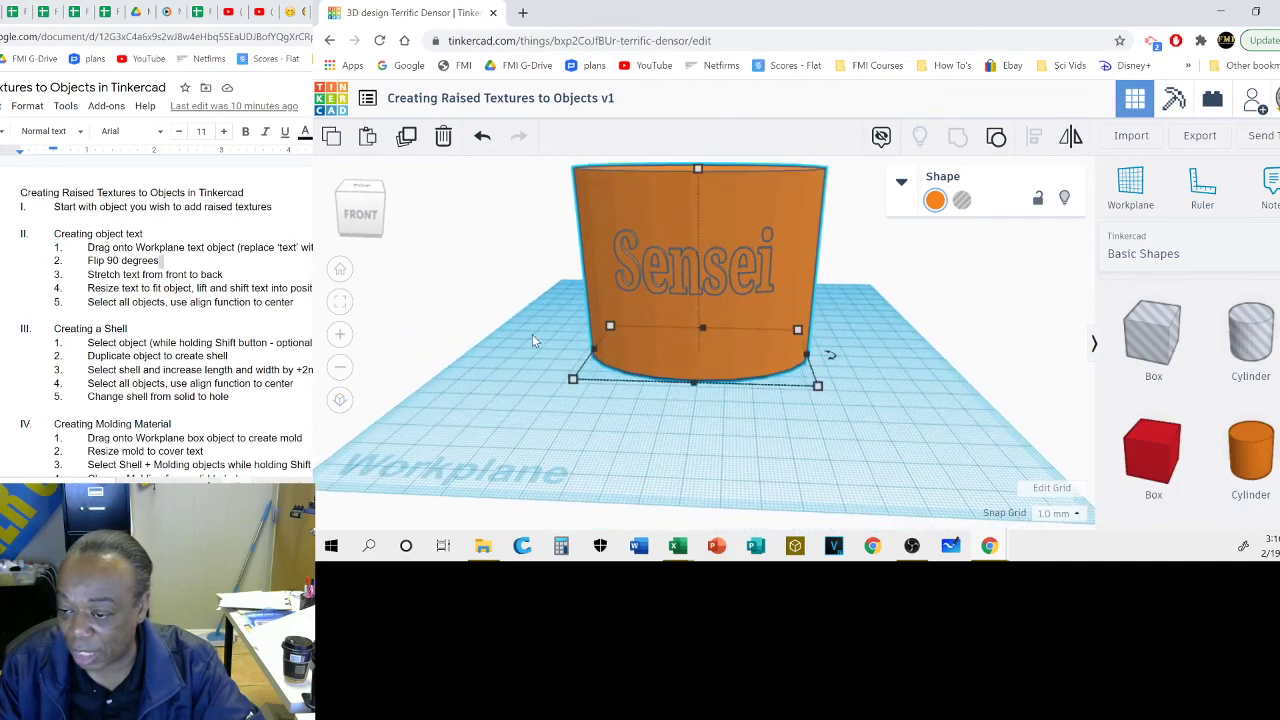